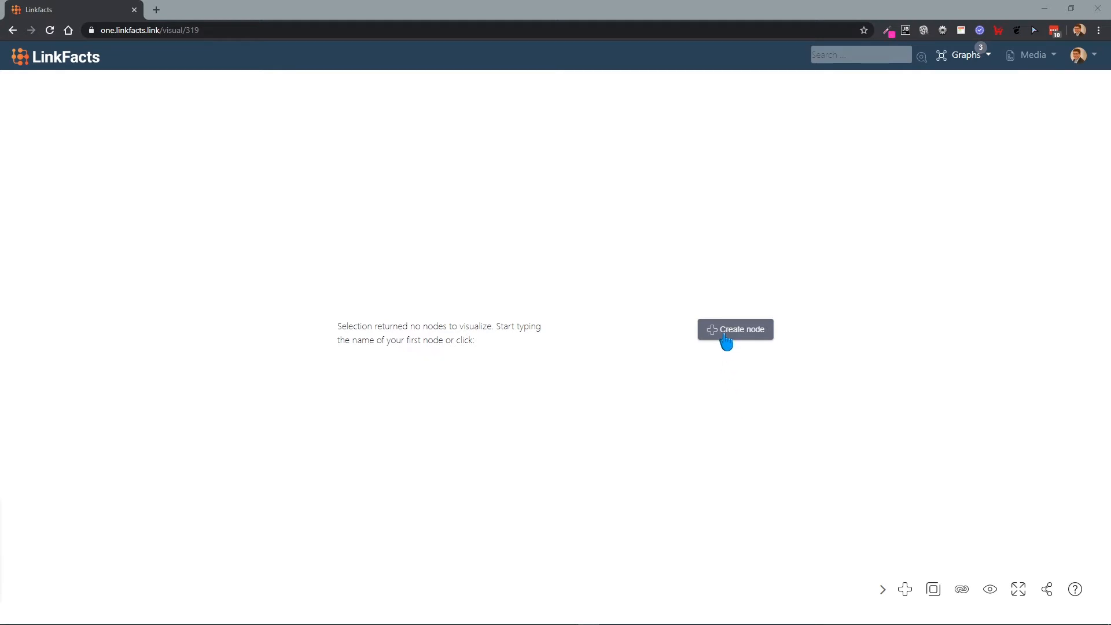
Step: Start a new node in my first graph and set its node type to Shape
double_click(888, 369)
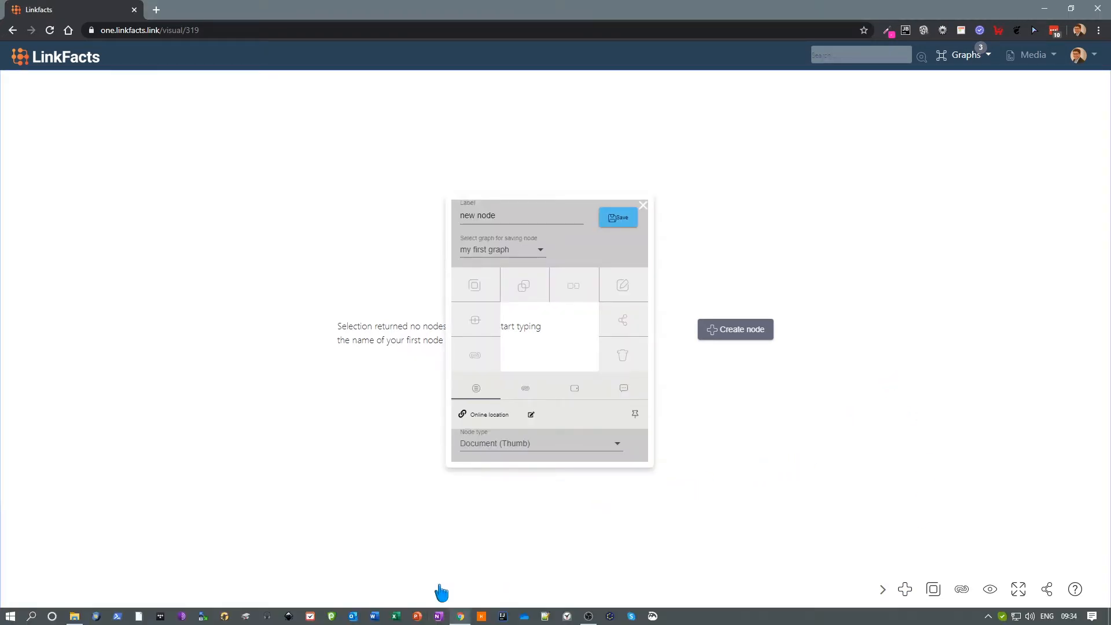
left_click(498, 449)
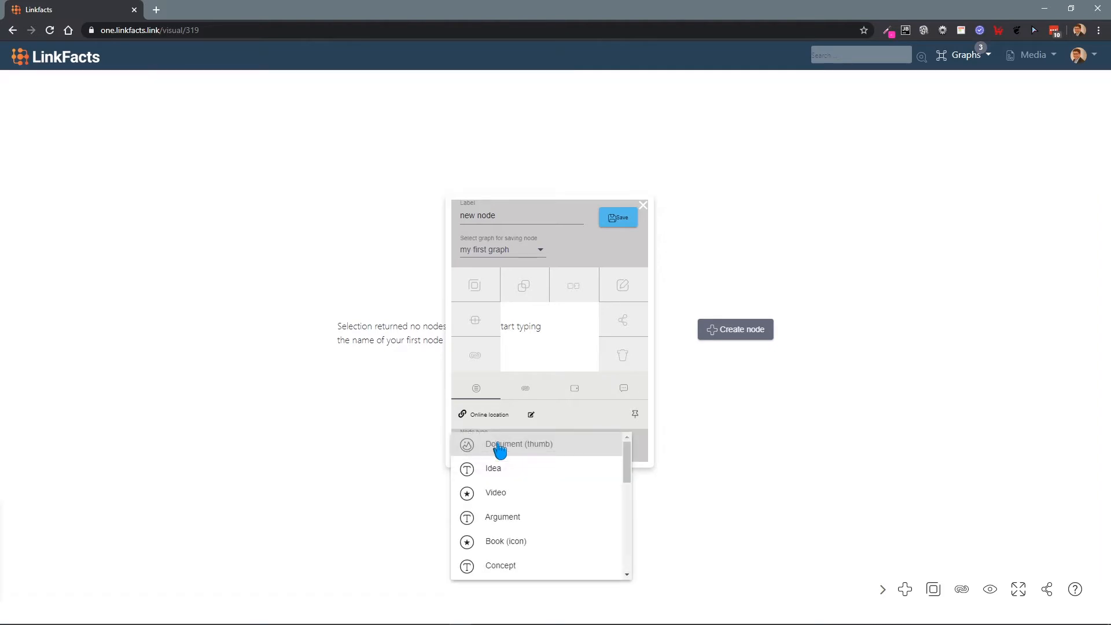
scroll(498, 475, "down", 5)
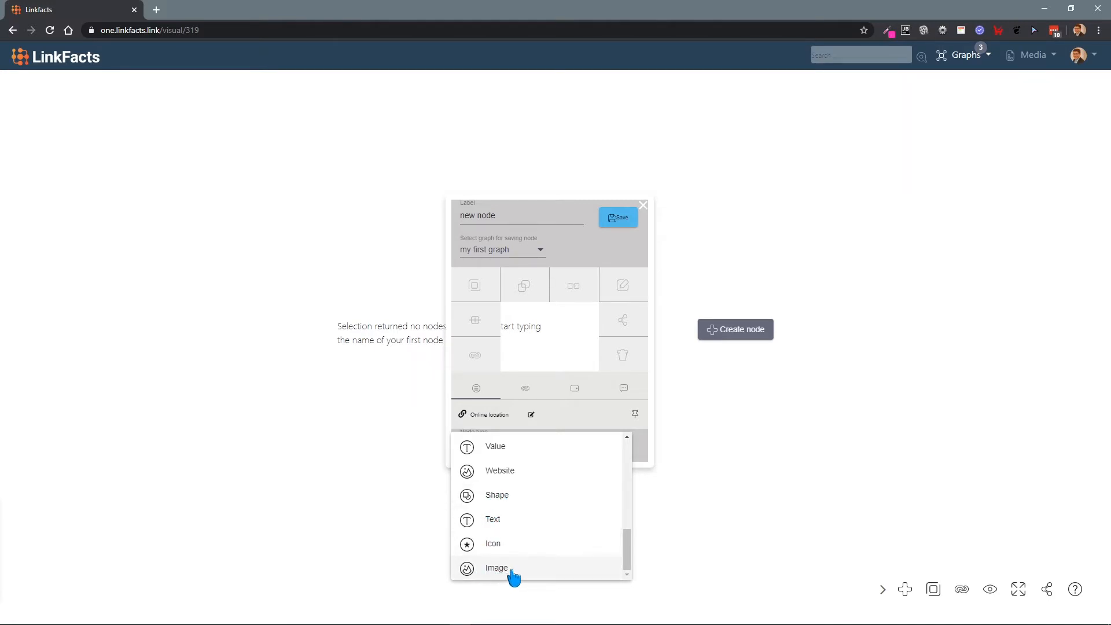
scroll(527, 566, "up", 3)
scroll(529, 567, "up", 2)
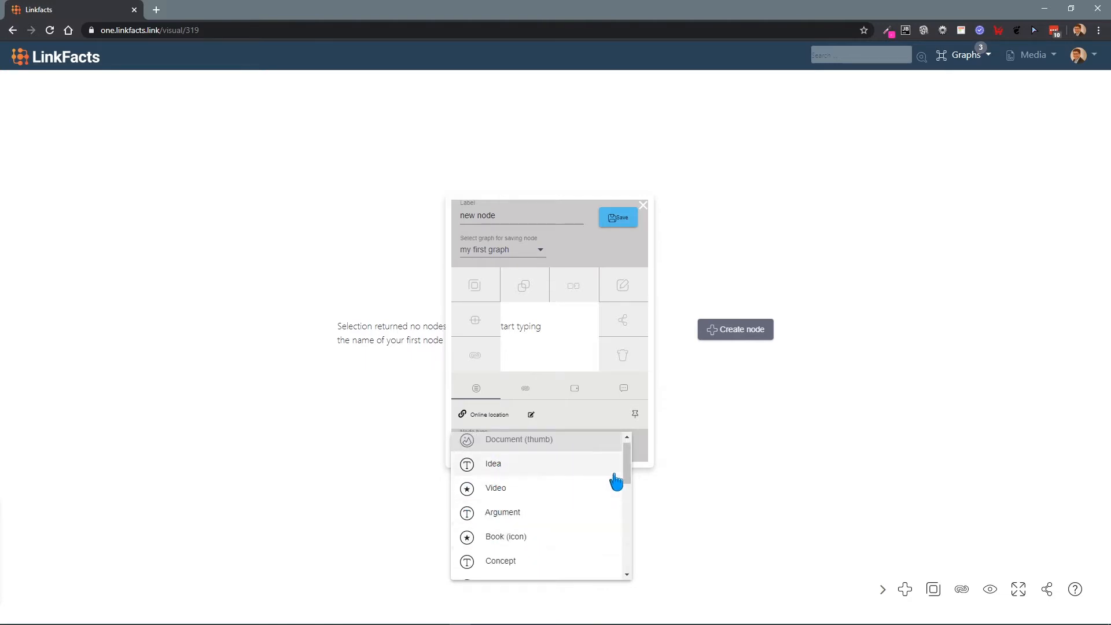
left_click_drag(625, 471, 625, 529)
scroll(570, 550, "down", 2)
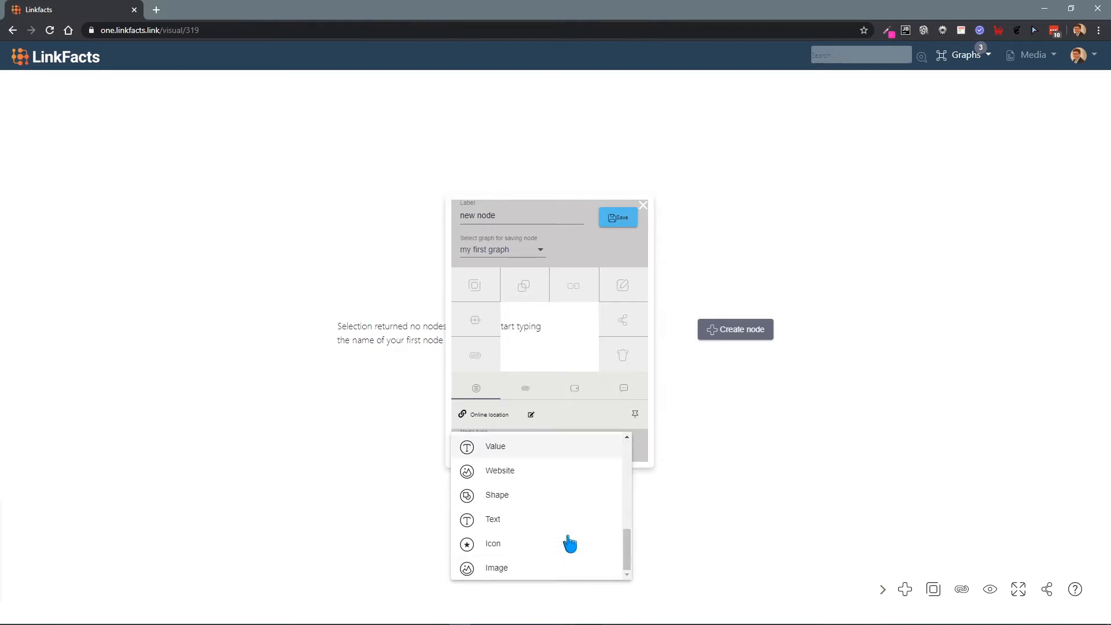
left_click(526, 495)
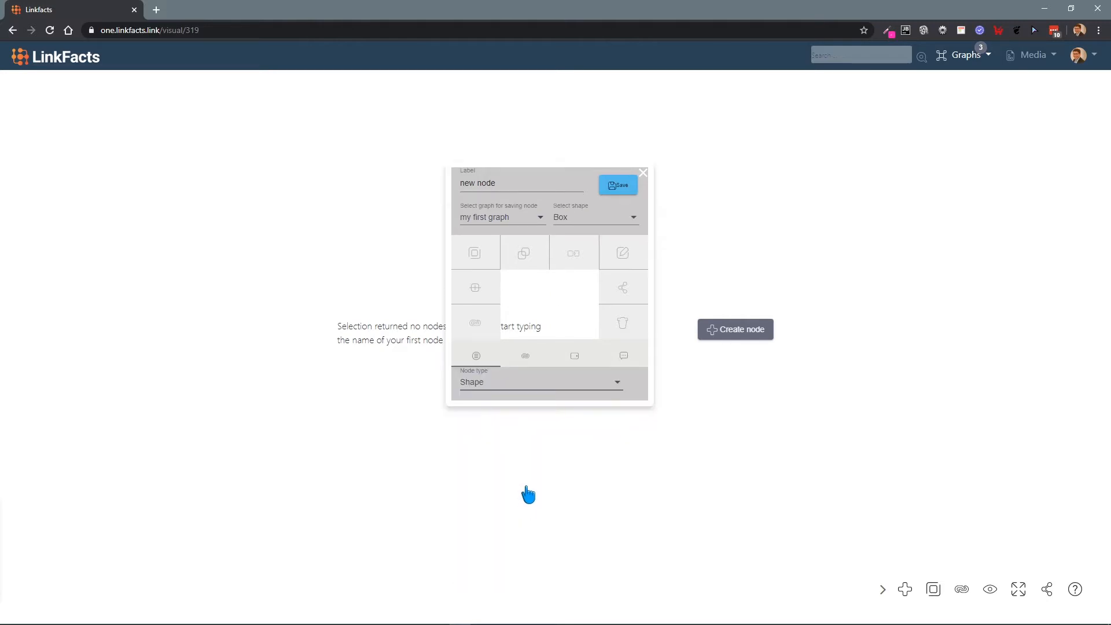
Step: Label the new box-shaped node "shape 1" and save it to my first graph
left_click(525, 191)
type("shape 1")
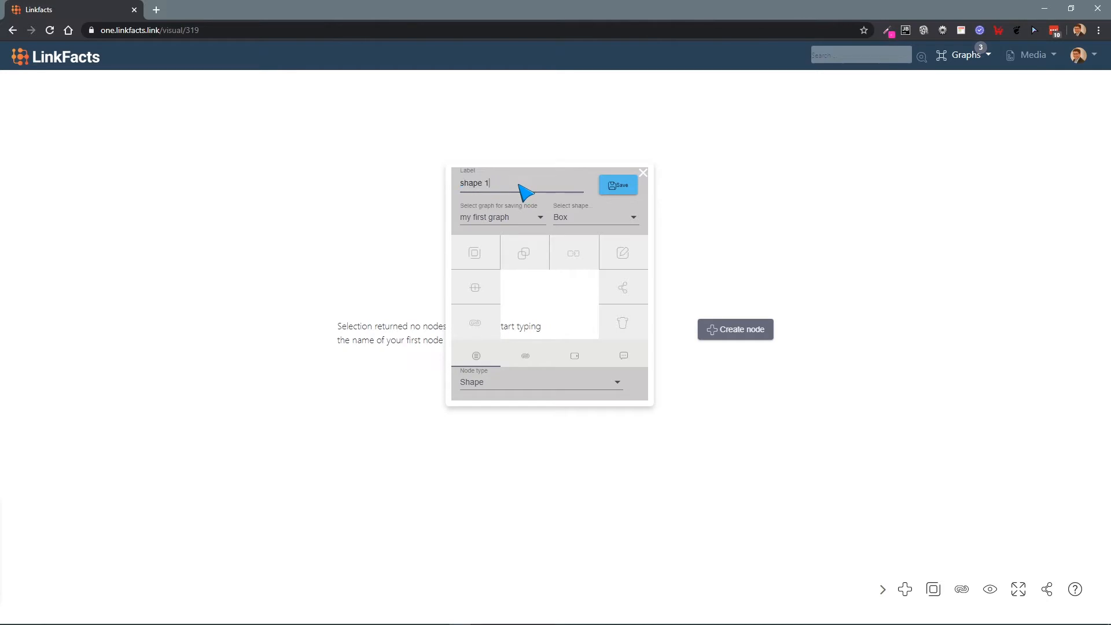
left_click(619, 185)
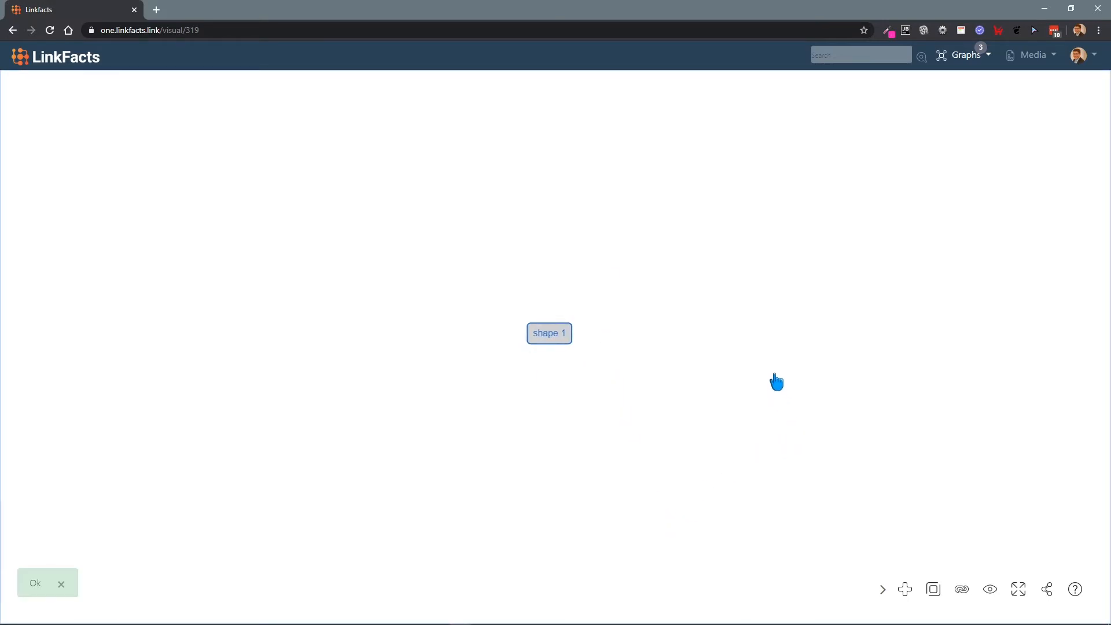
Step: Add two more box-shaped nodes to the graph, keeping the default label "new node"
double_click(784, 324)
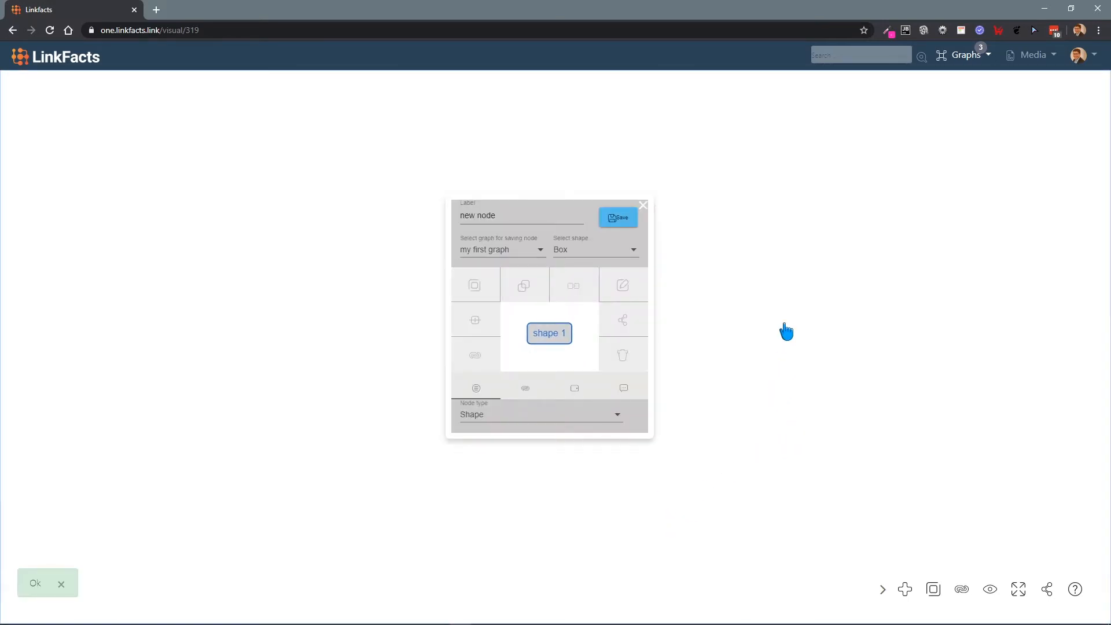
left_click(617, 218)
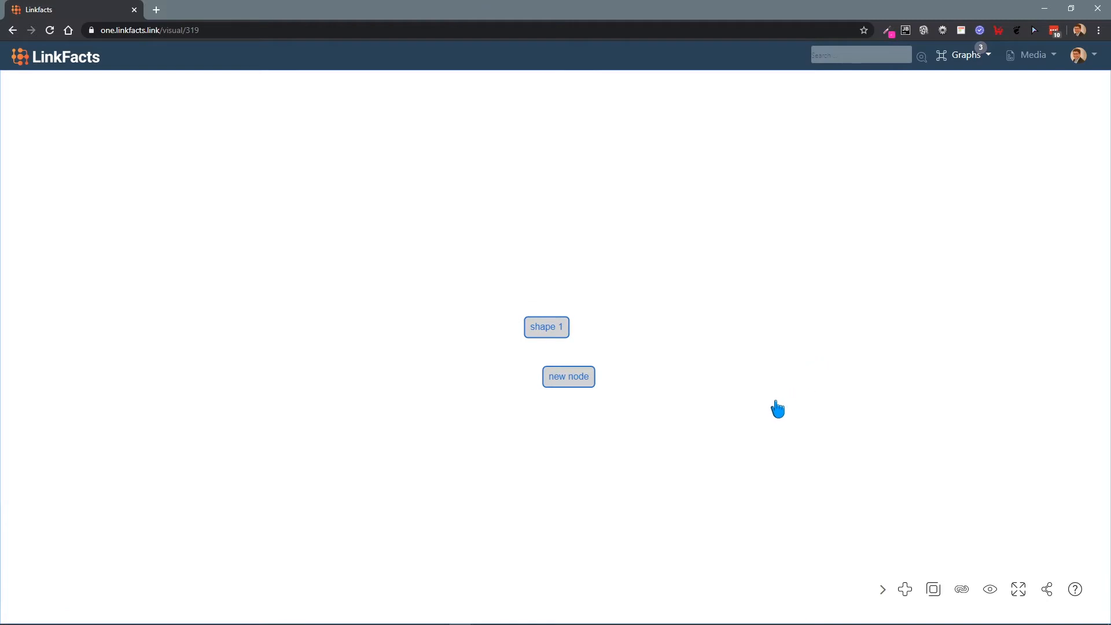
double_click(773, 376)
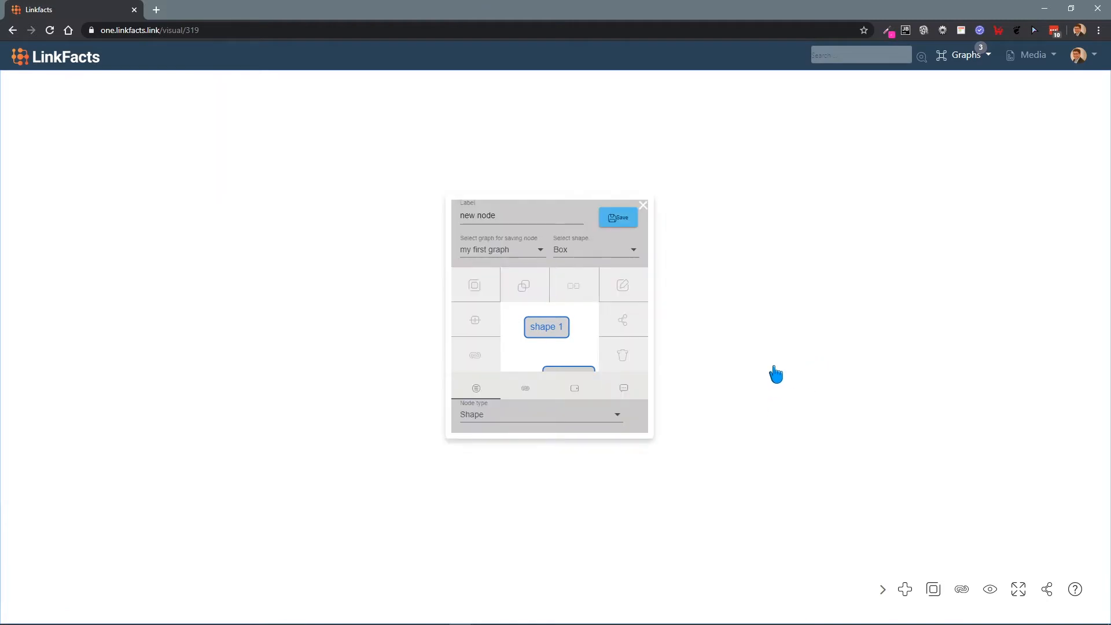
left_click(631, 223)
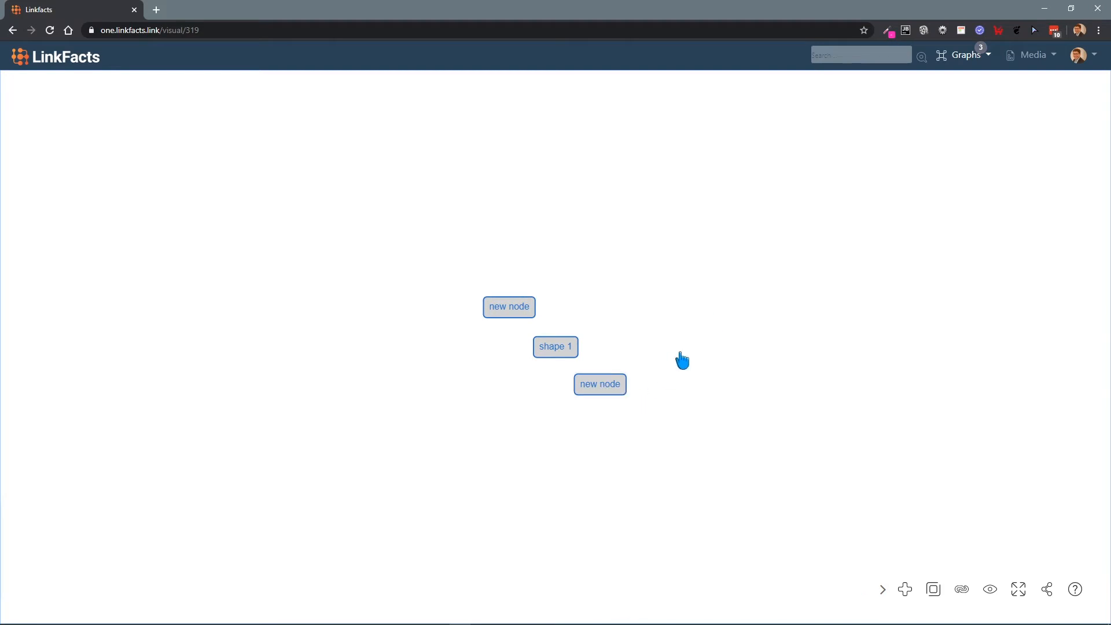
Step: Add a box-shaped node labelled "shape 2" to my first graph
double_click(727, 321)
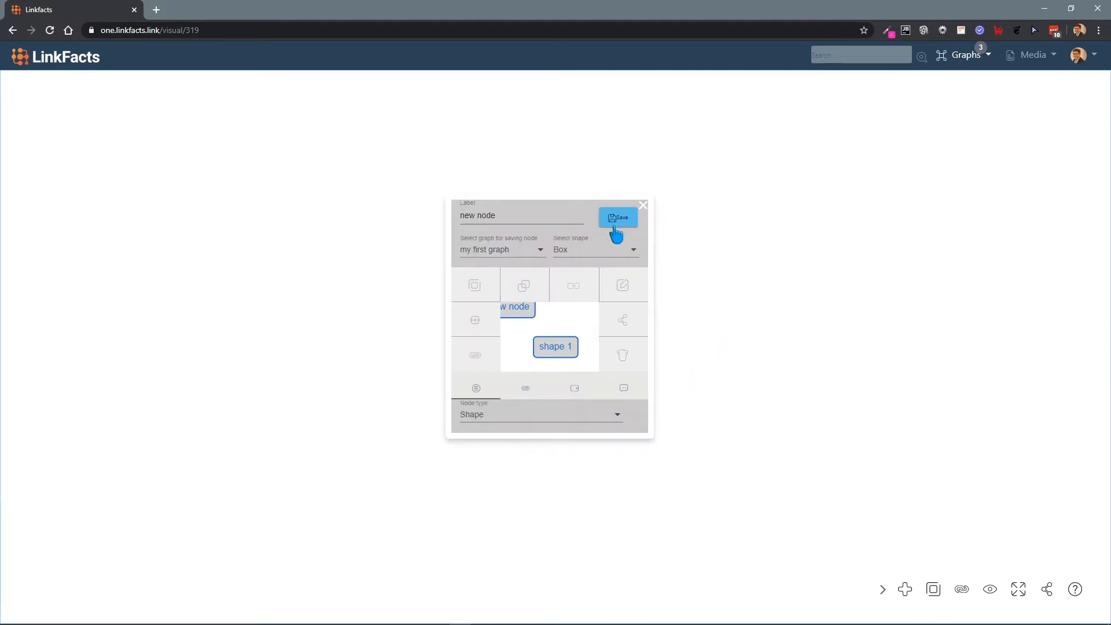
left_click(551, 219)
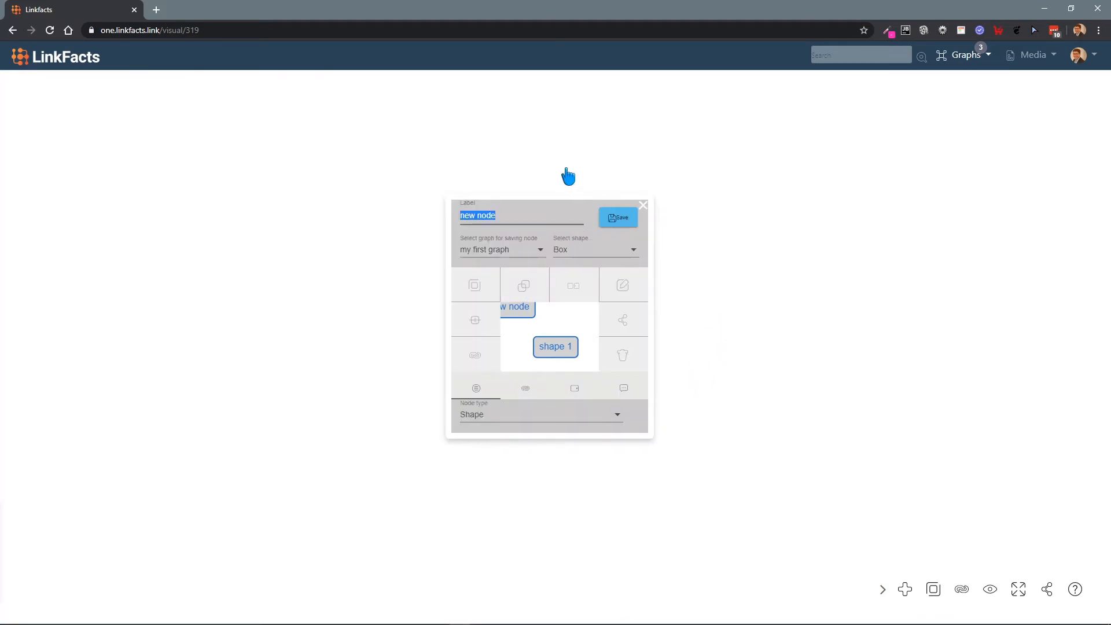
type("shape 2")
left_click(602, 221)
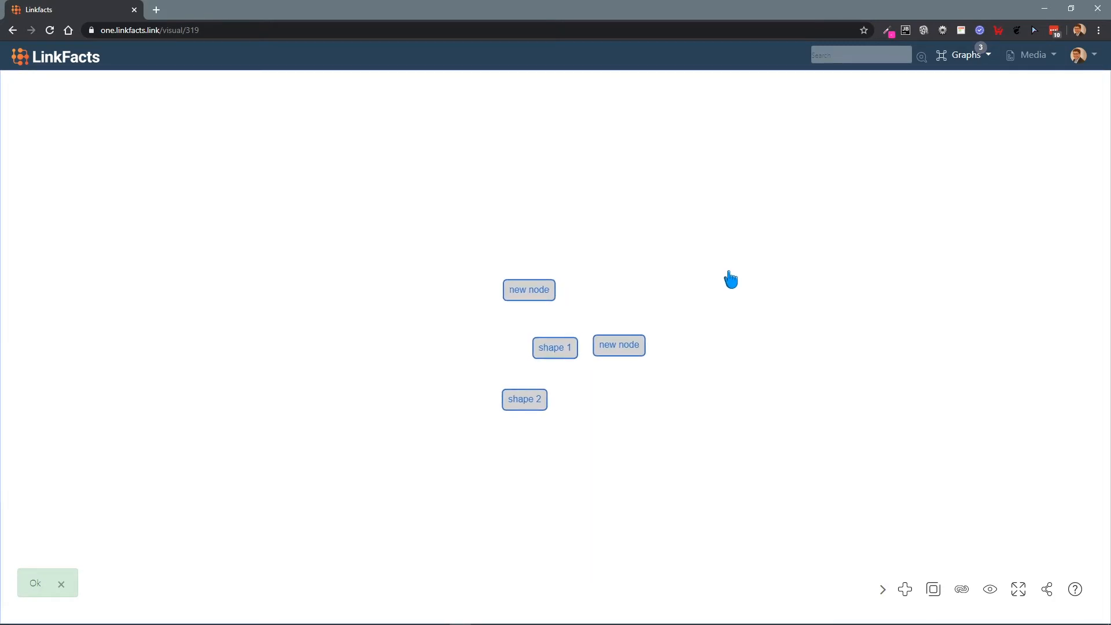
Step: Add a Text node with the heading "Heading One" and the three-line label "this i a / multi line / text"
double_click(762, 286)
left_click(580, 420)
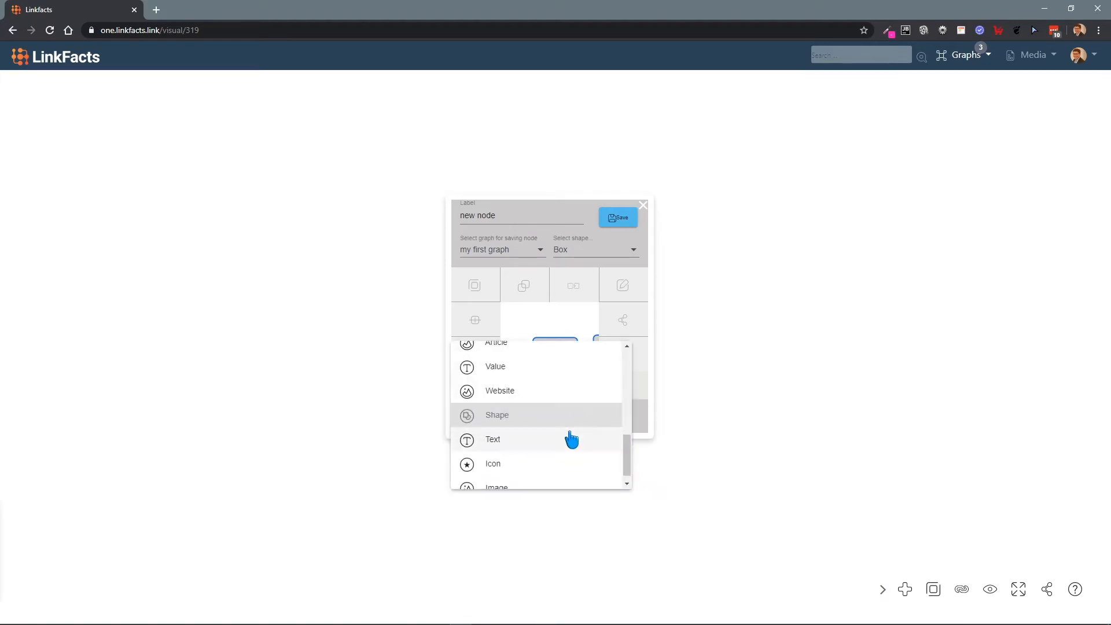
left_click(562, 440)
left_click(582, 261)
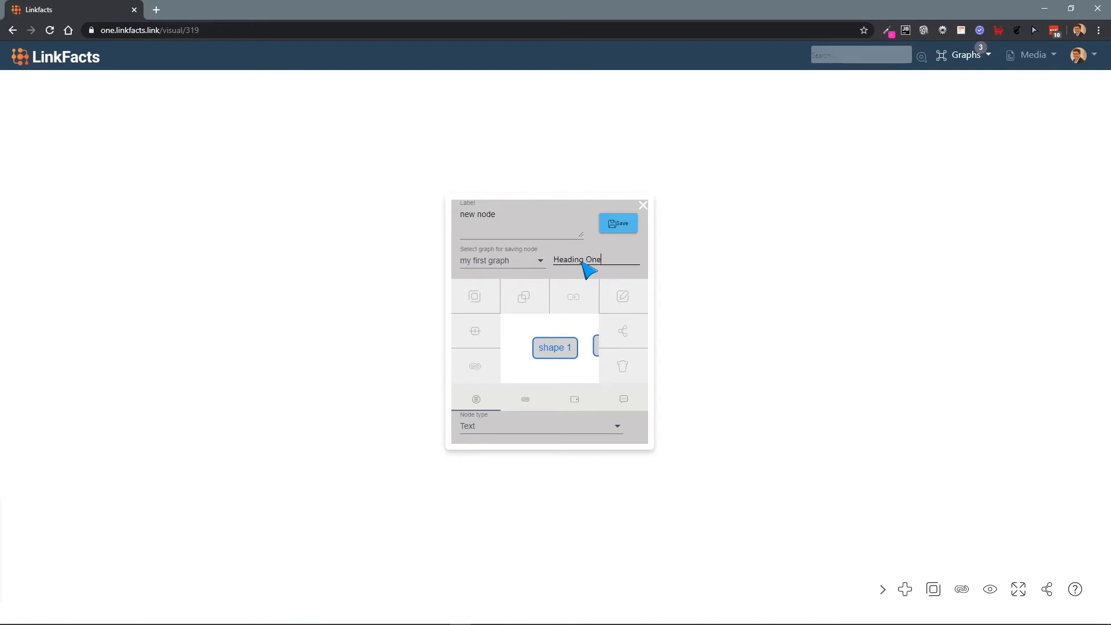
triple_click(497, 225)
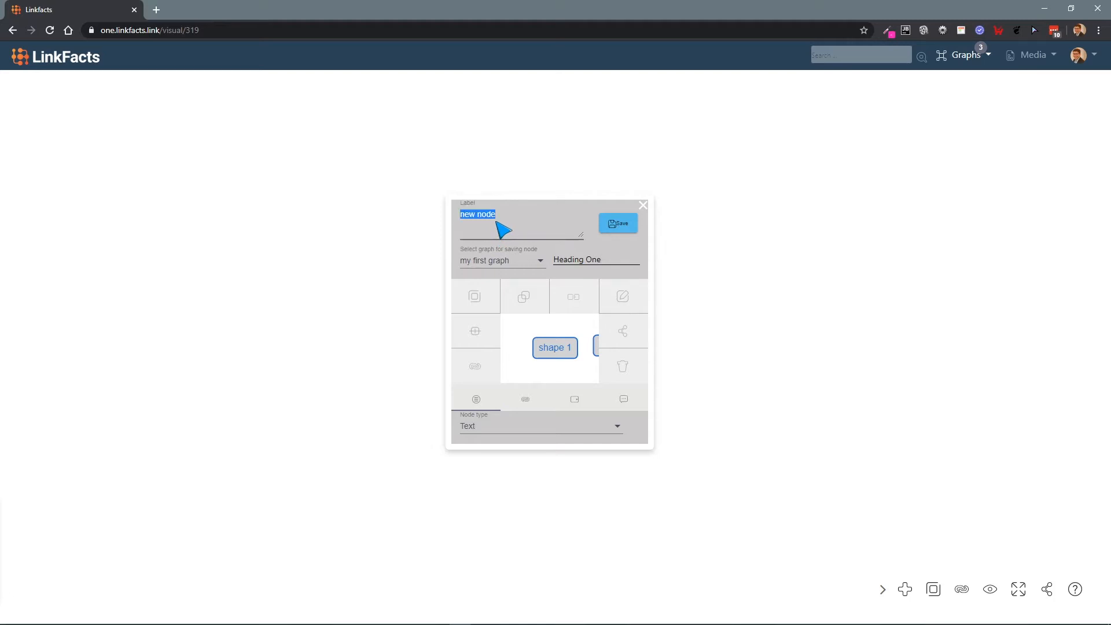
type("this i a")
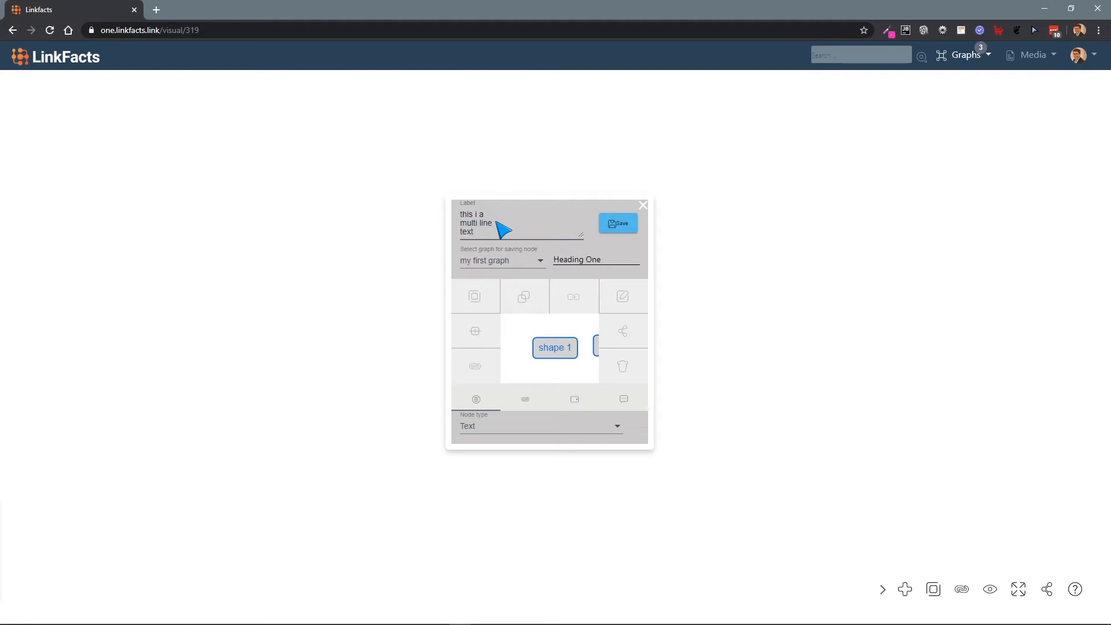
left_click(616, 224)
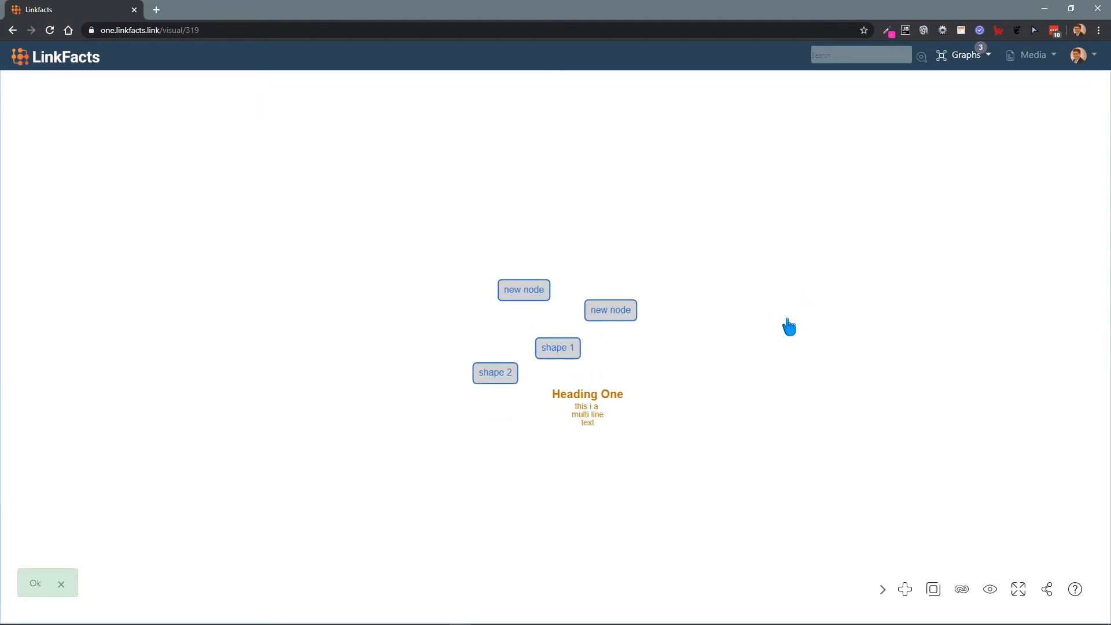
Step: Delete both box-shaped nodes labelled "new node" from the graph
left_click(531, 298)
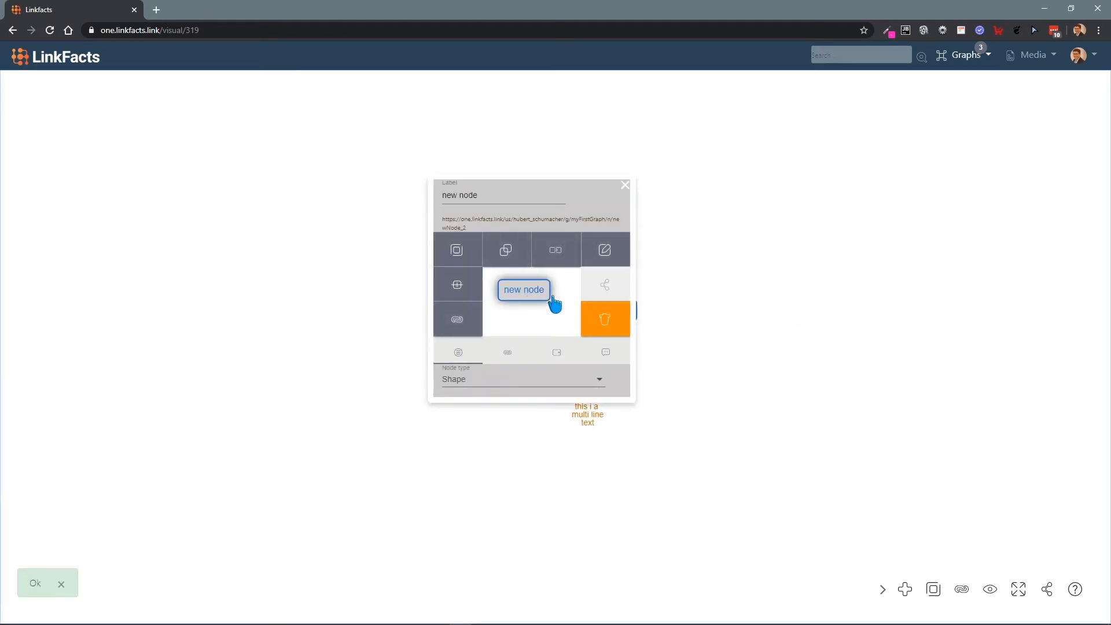
left_click(601, 319)
left_click(609, 318)
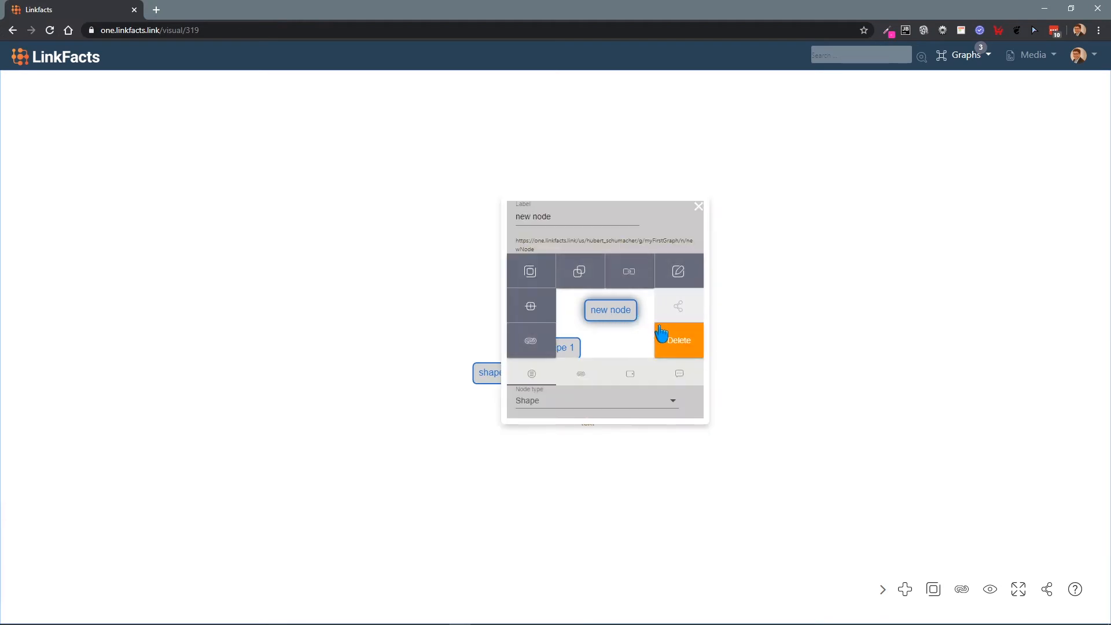
left_click(661, 331)
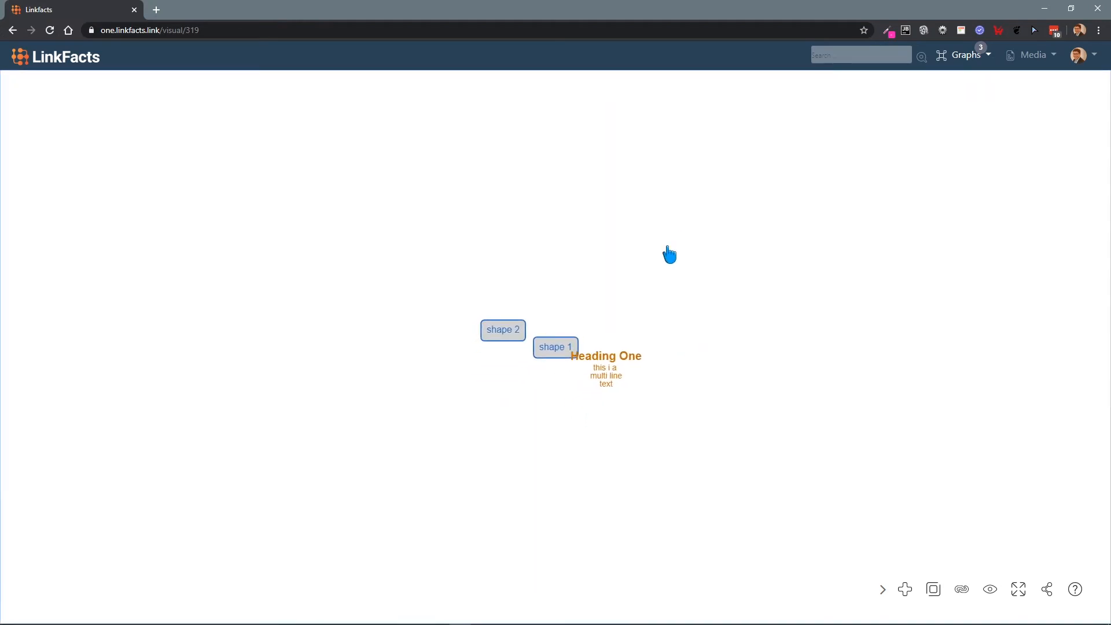
Step: Add an Icon node using the doctor figure from the Health icon category, keeping the default label "new node"
double_click(812, 330)
left_click(617, 427)
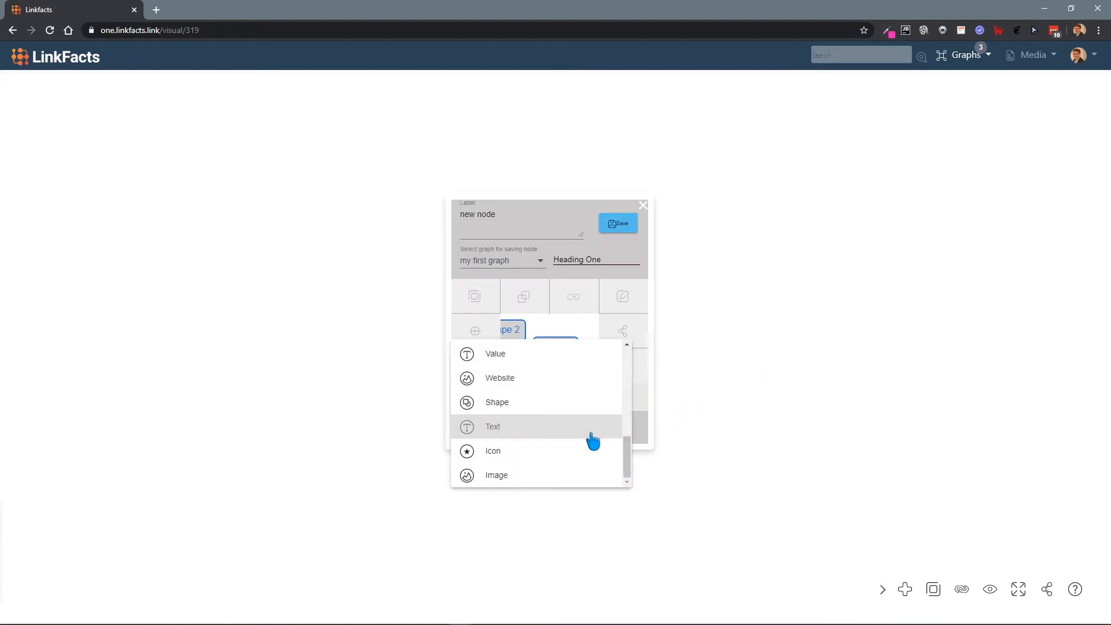
left_click(570, 452)
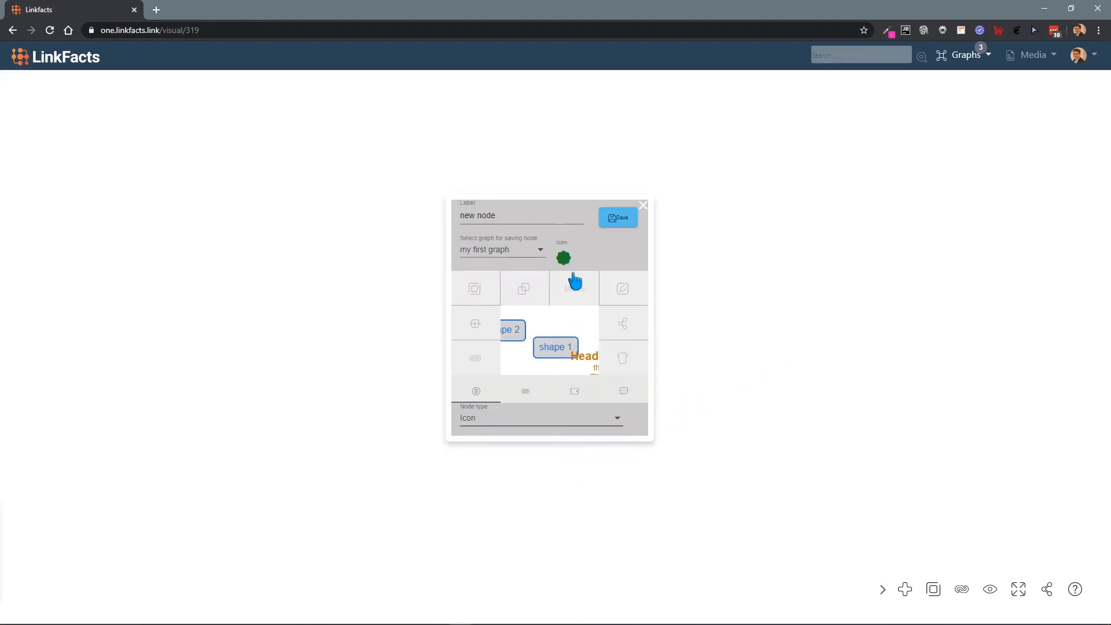
left_click(563, 262)
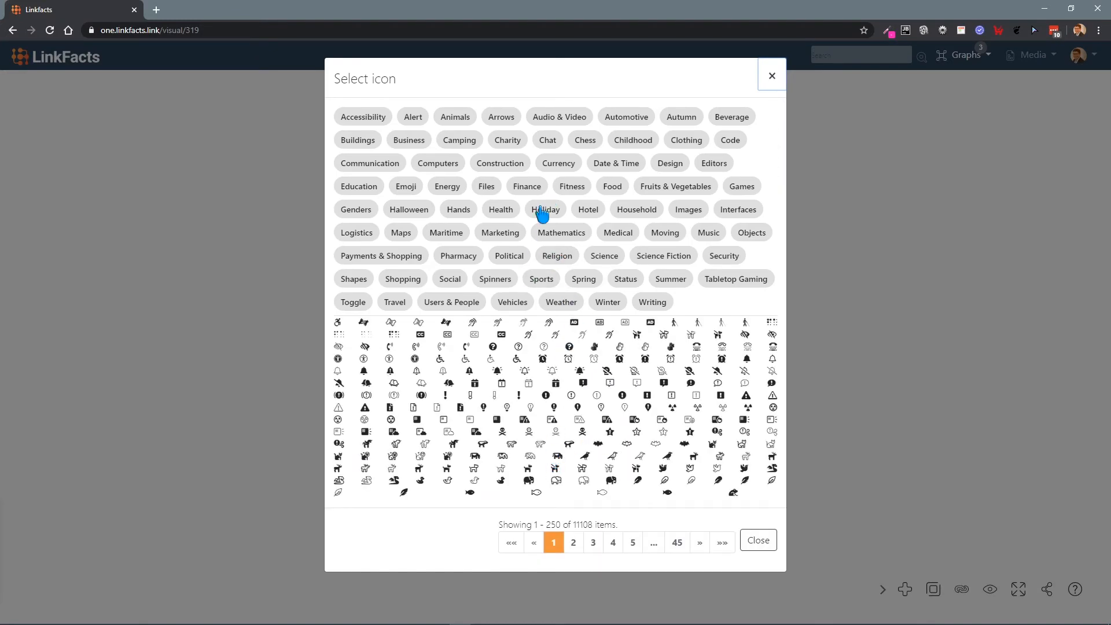
left_click(501, 210)
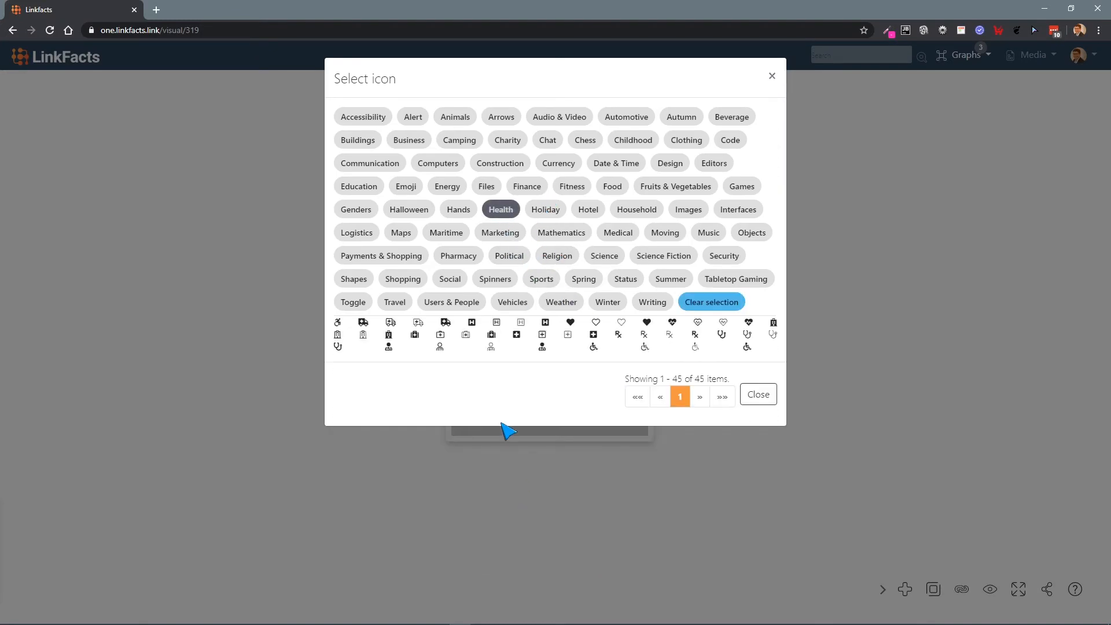
left_click(541, 347)
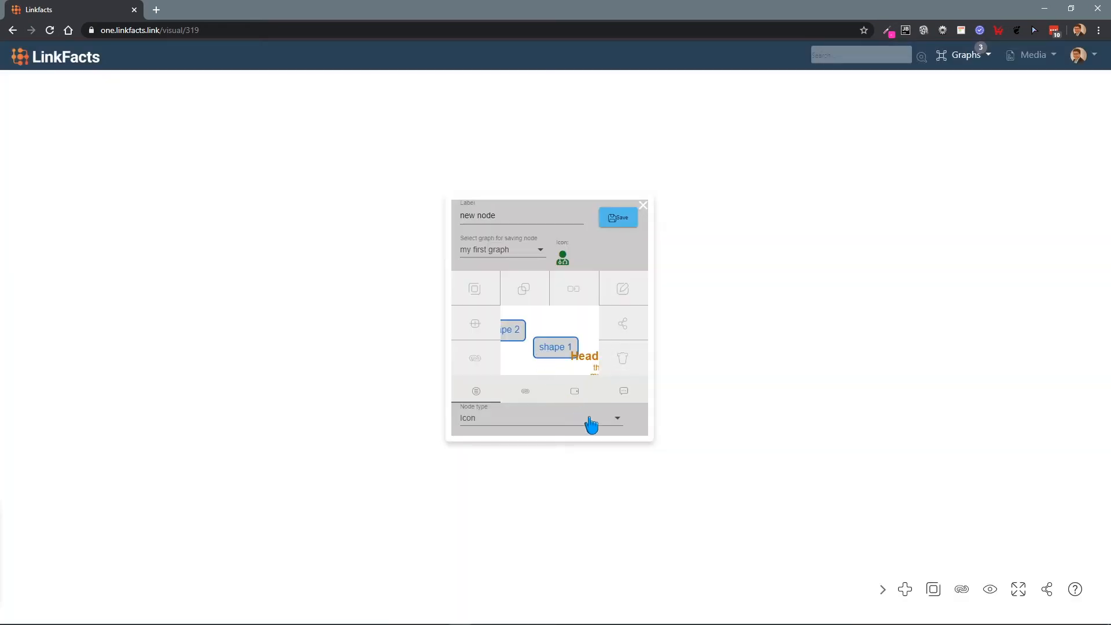
left_click(620, 220)
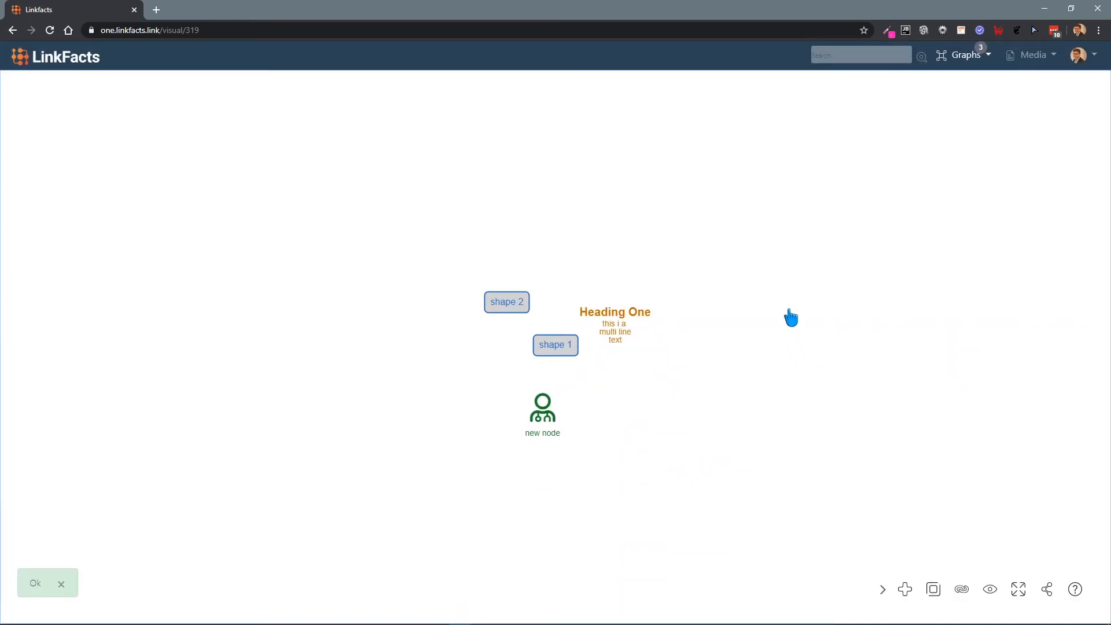
Step: Add an Image node using sportscar2.jpg with a round frame, keeping the default label "new node"
double_click(789, 309)
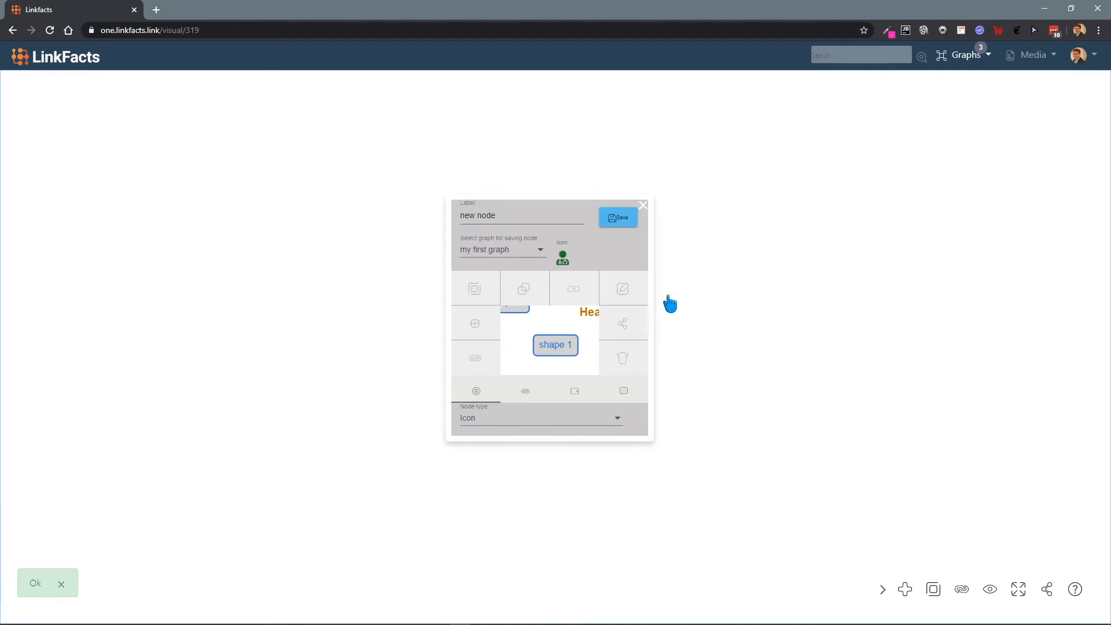
left_click(599, 418)
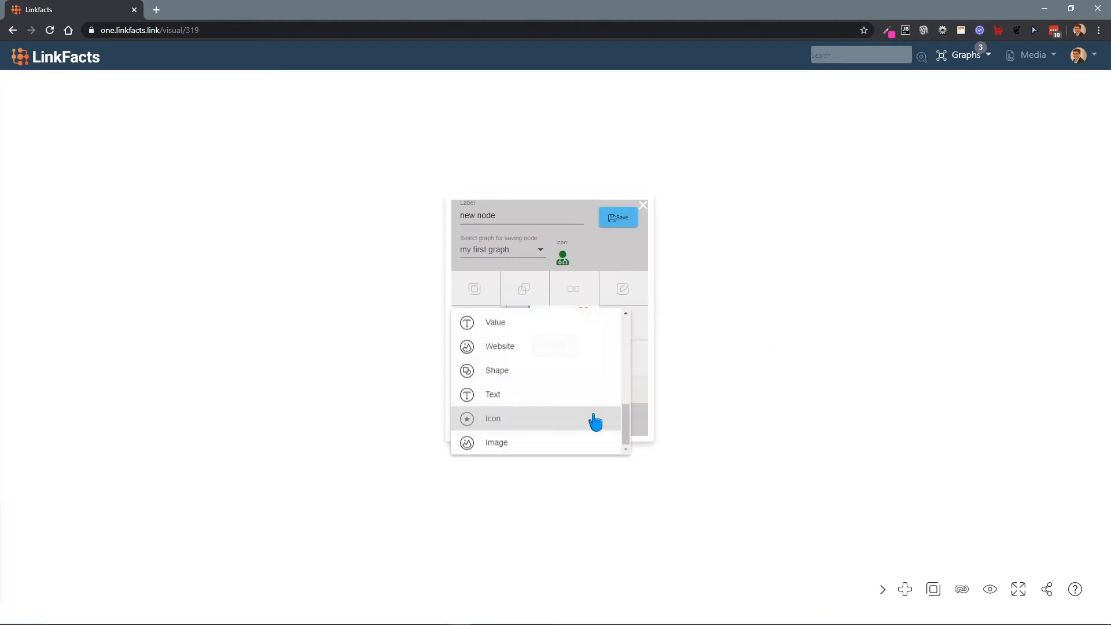
left_click(558, 450)
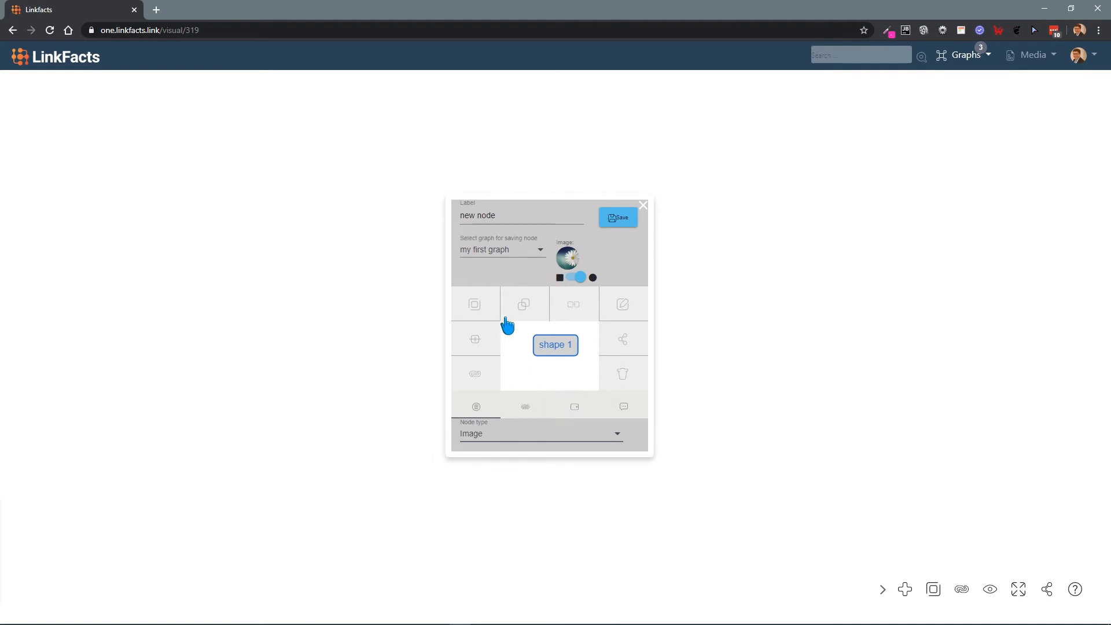
left_click(568, 257)
left_click(498, 87)
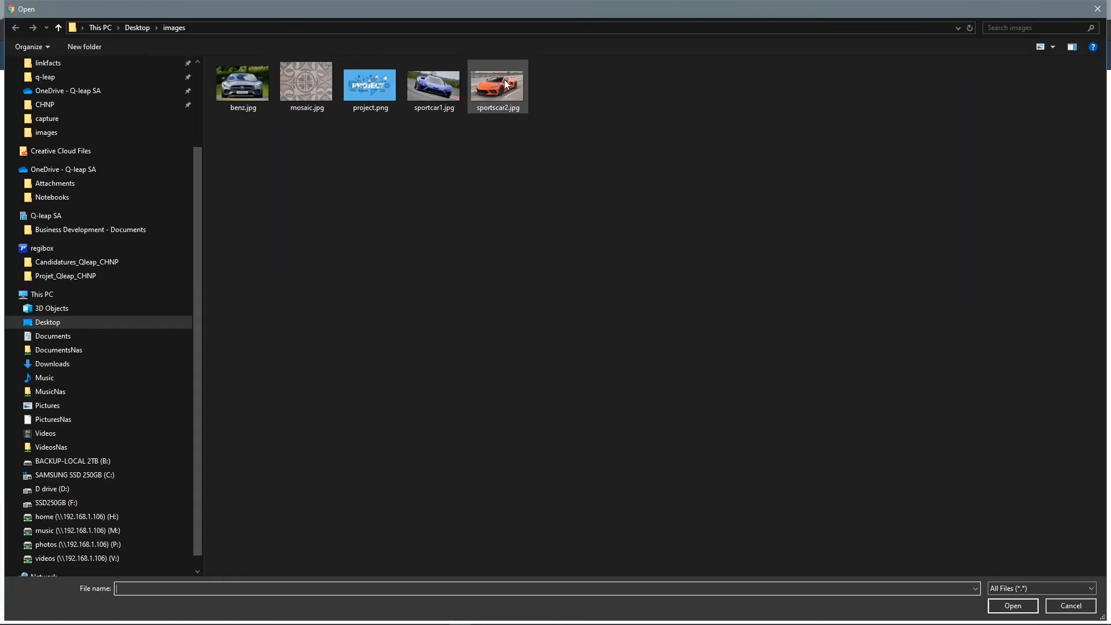
left_click(1014, 606)
left_click(618, 217)
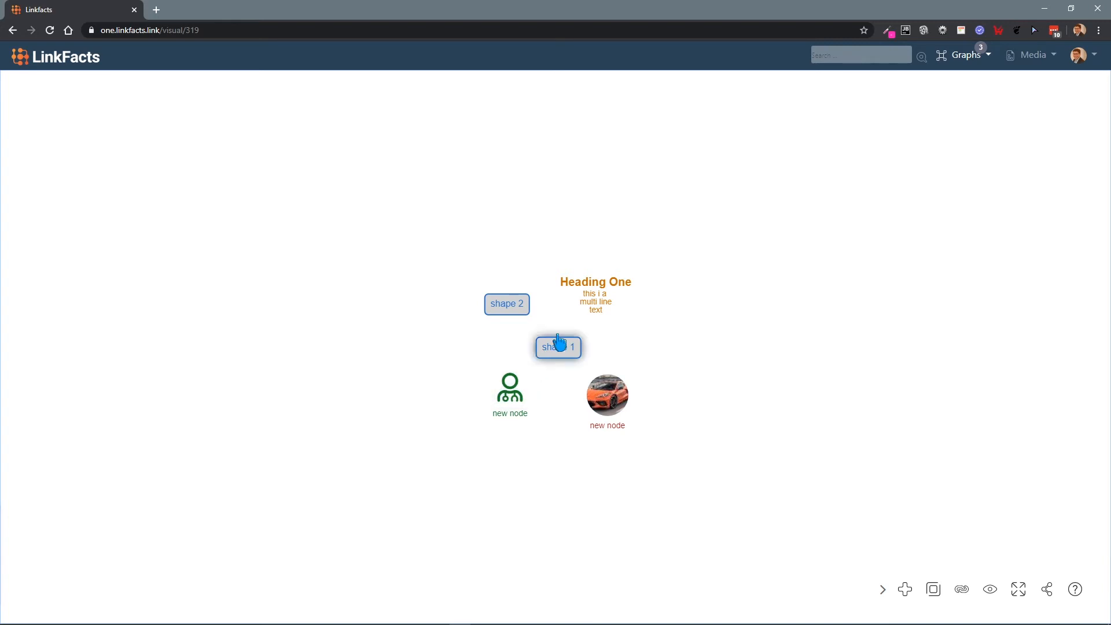
Step: Edit the "shape 2" node to give it the green border color #39b641, and copy that hex code
left_click(508, 309)
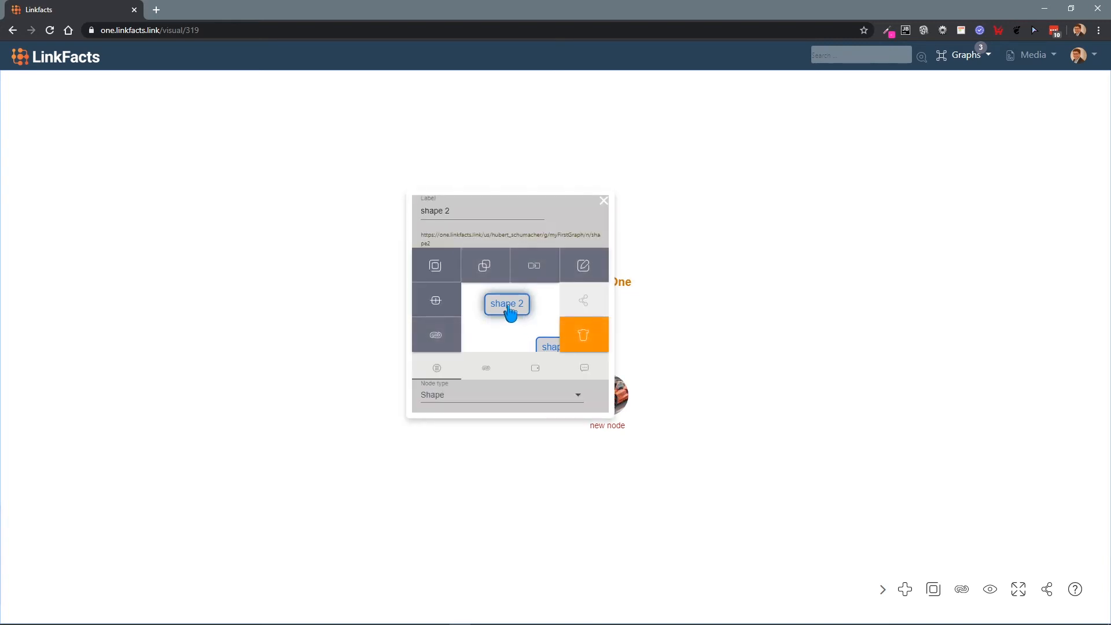
left_click(585, 267)
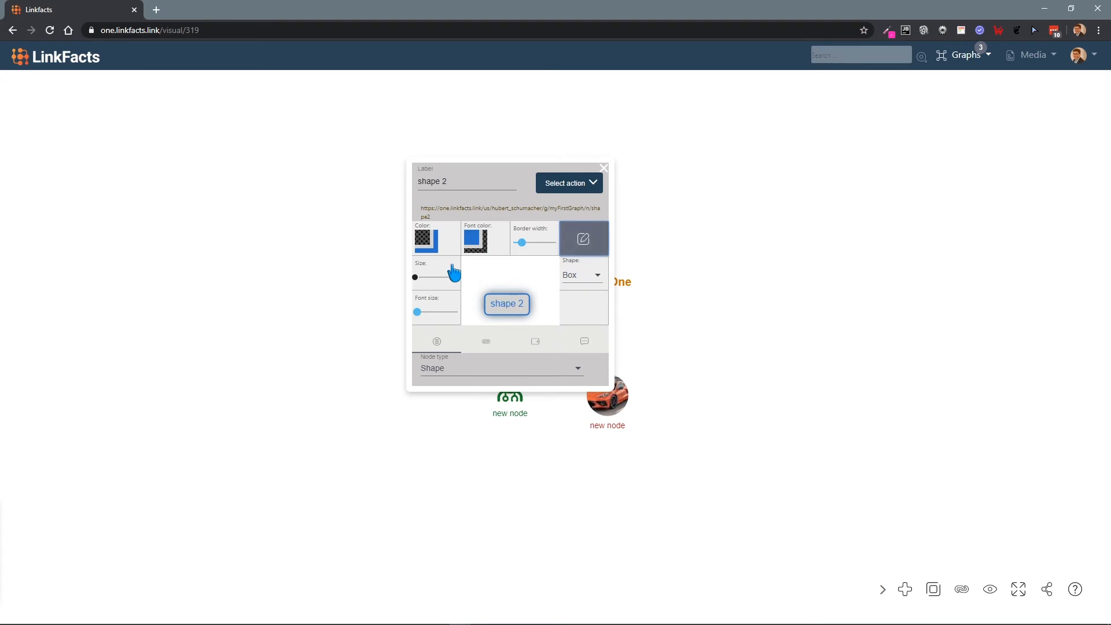
left_click(433, 246)
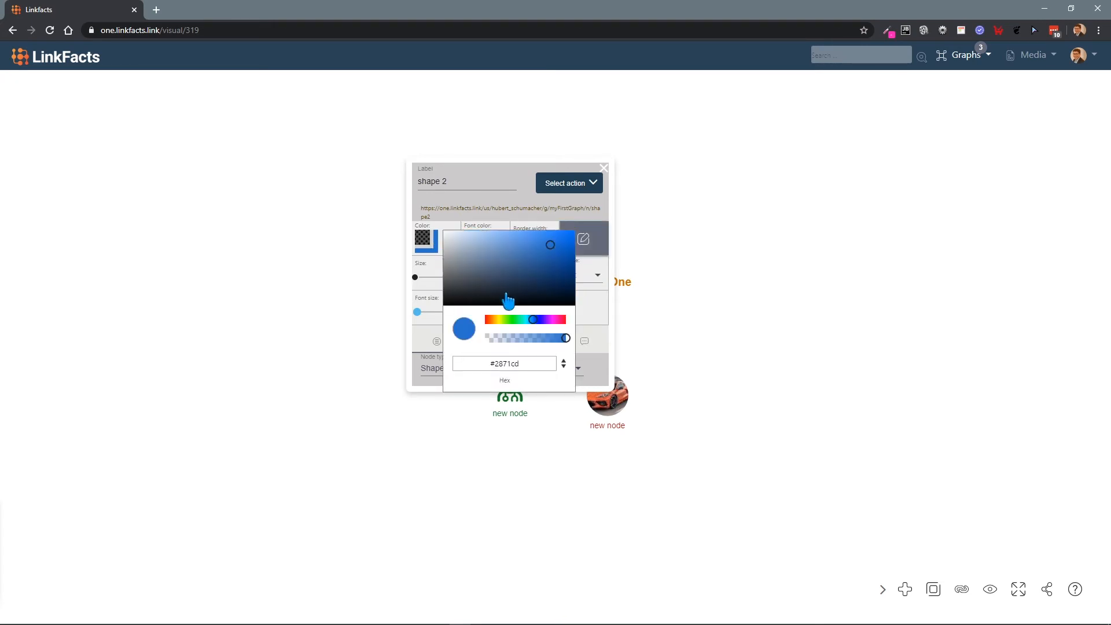
left_click(512, 319)
left_click(534, 252)
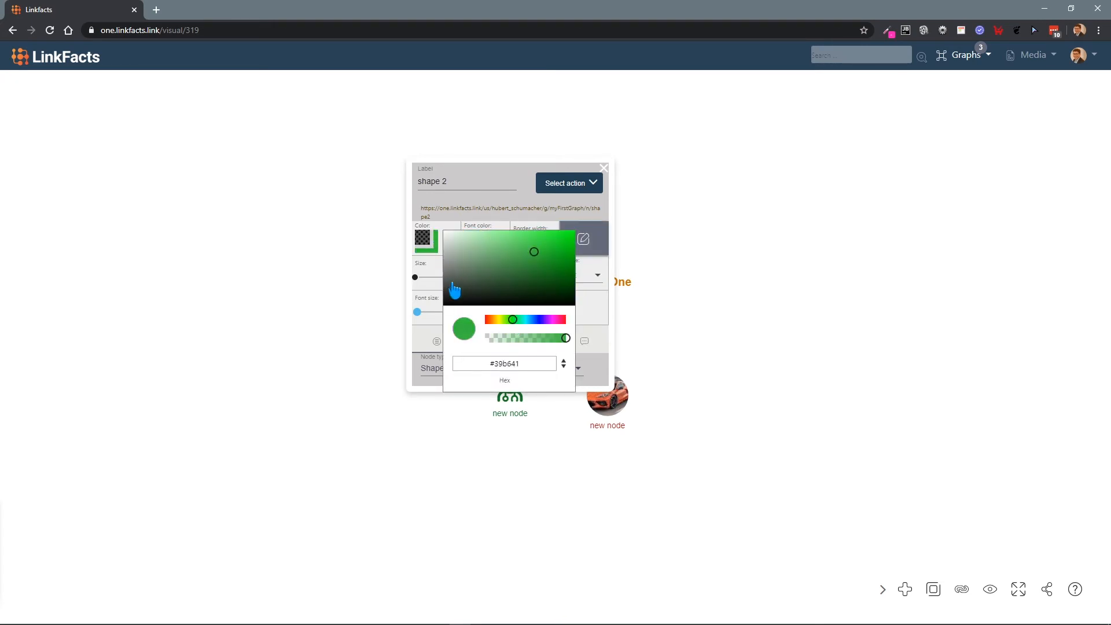
right_click(501, 368)
left_click(518, 436)
left_click(507, 223)
Step: Set the font color of the "shape 2" node to the copied hex code #39b641
left_click(471, 240)
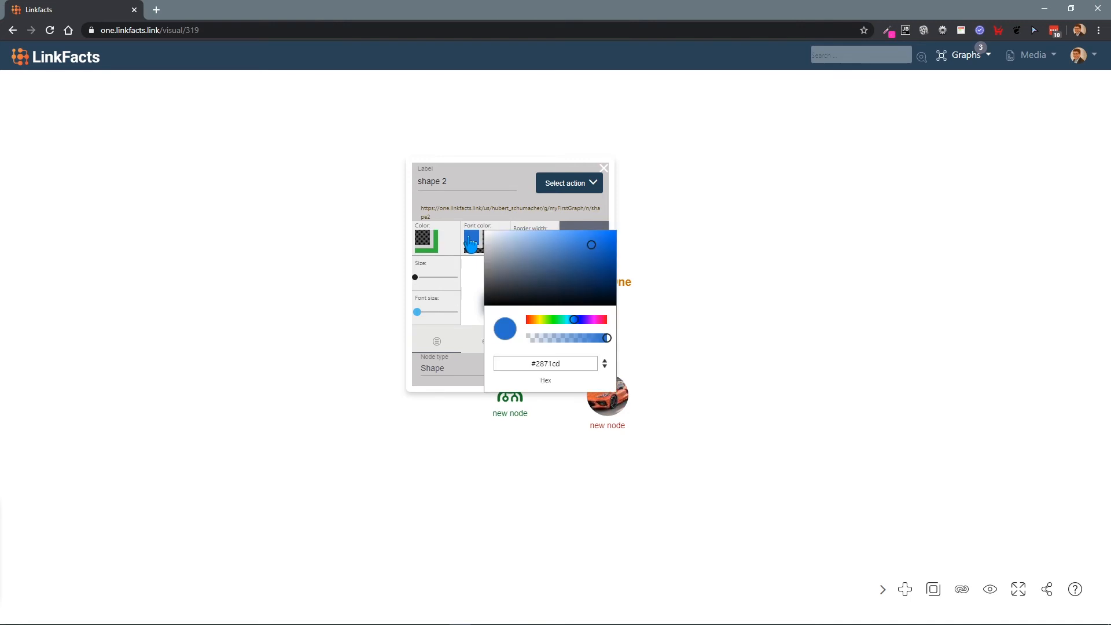
right_click(534, 363)
left_click(560, 441)
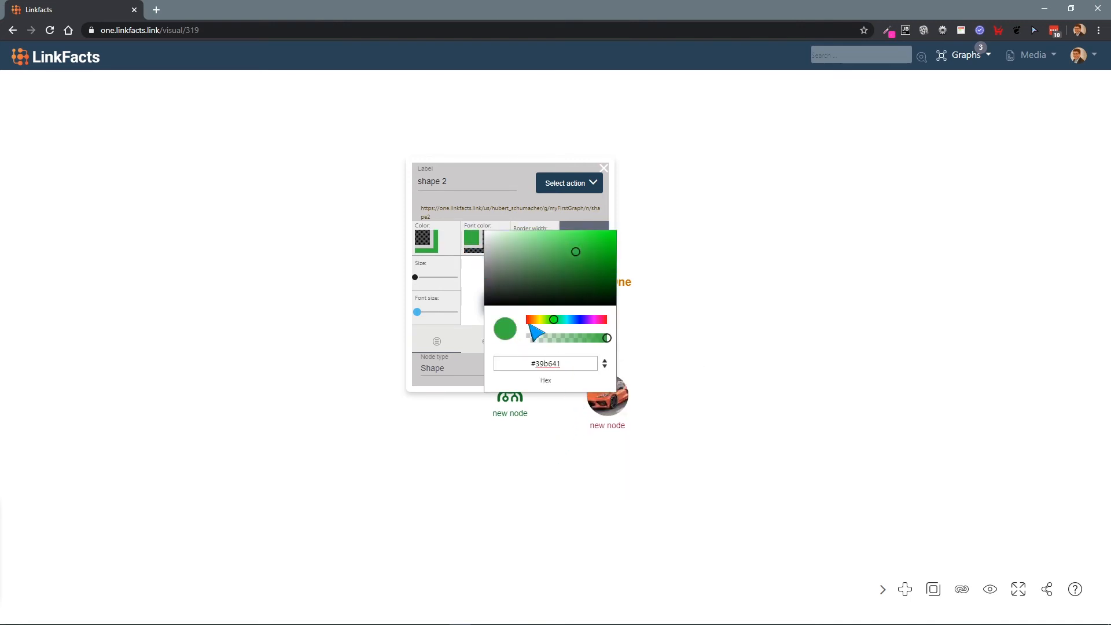
left_click(508, 204)
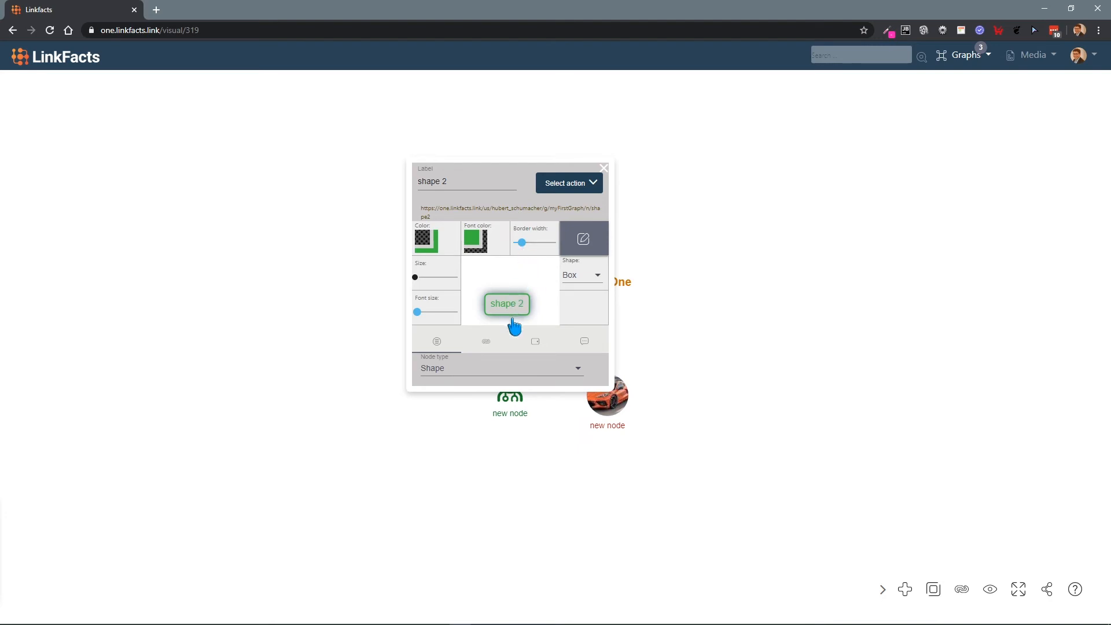
Step: Change the shape of the "shape 2" node to Ellipse and update the node
left_click(581, 282)
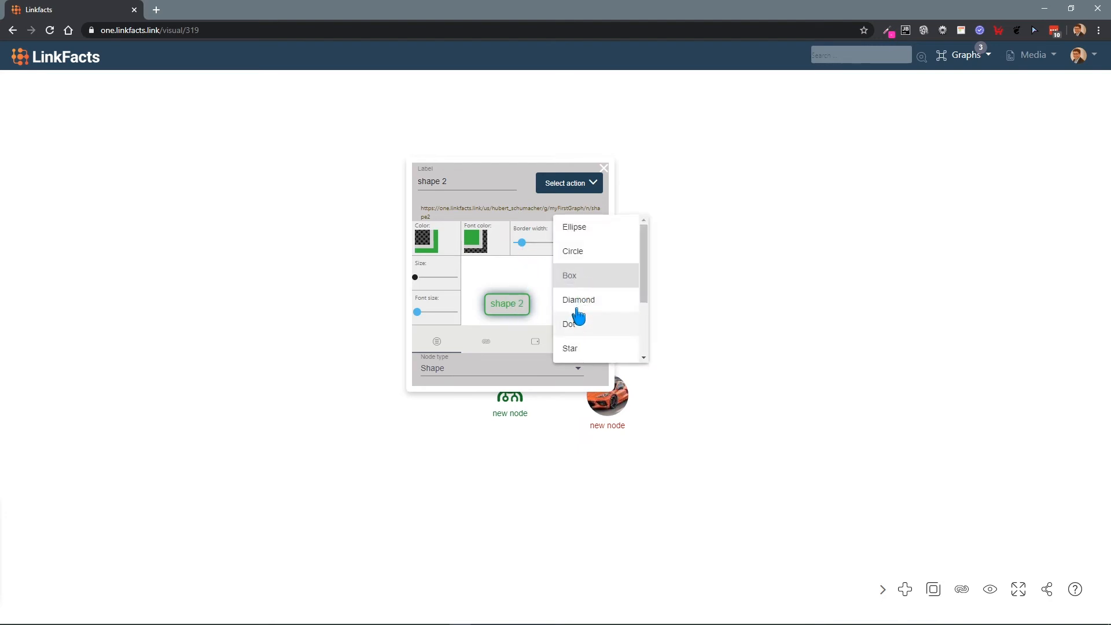
left_click(583, 229)
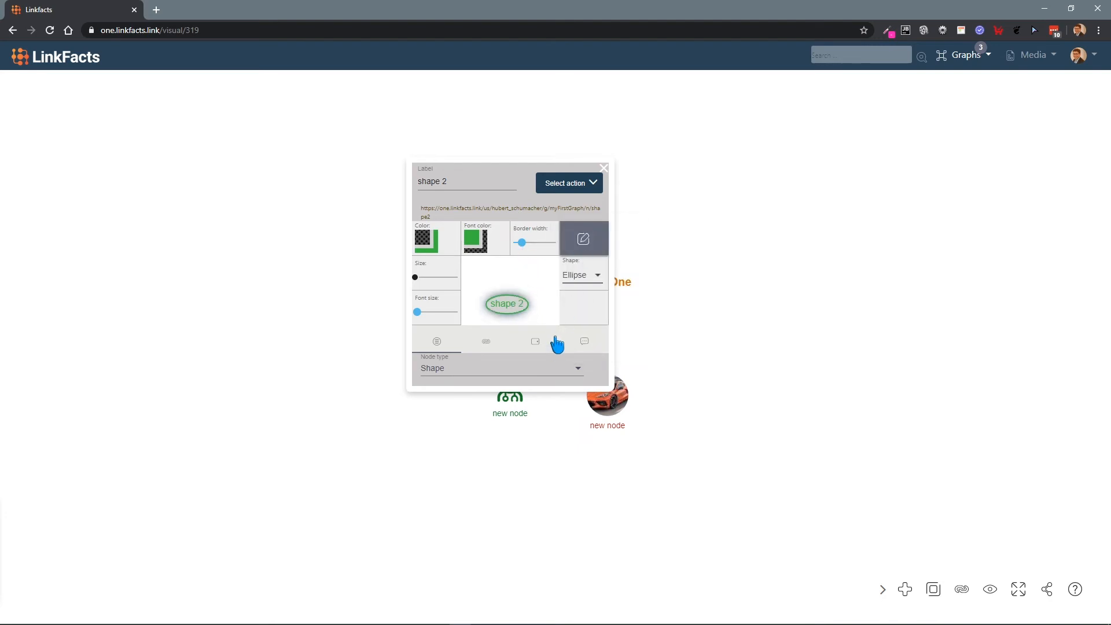
left_click(568, 183)
left_click(567, 214)
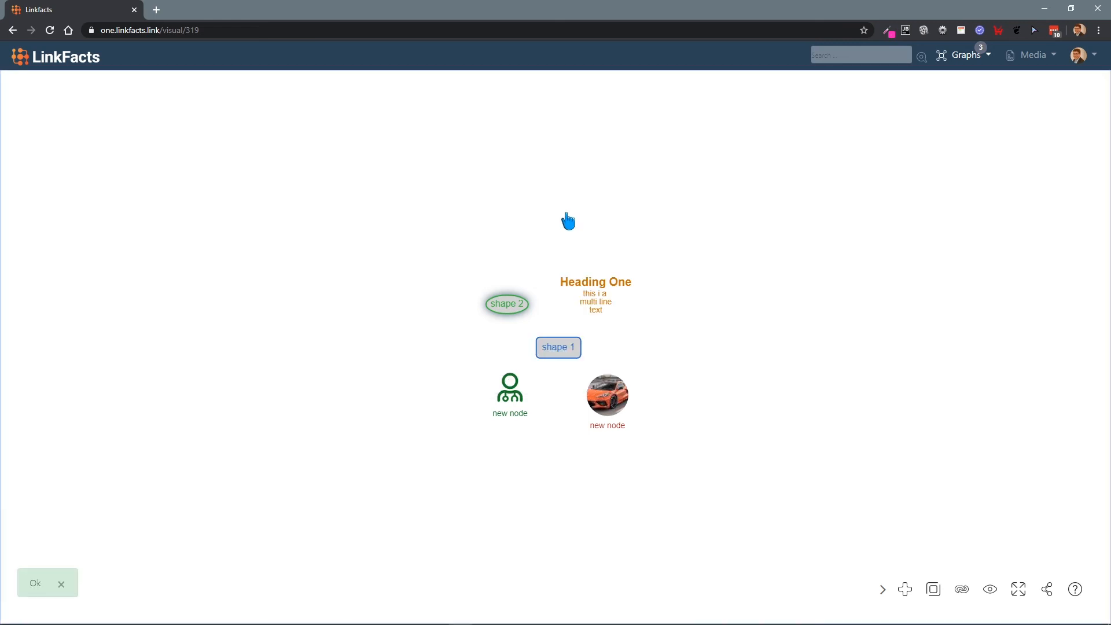
Step: Create a new node type named "ellipses" from the styling of the "shape 2" node
left_click(503, 314)
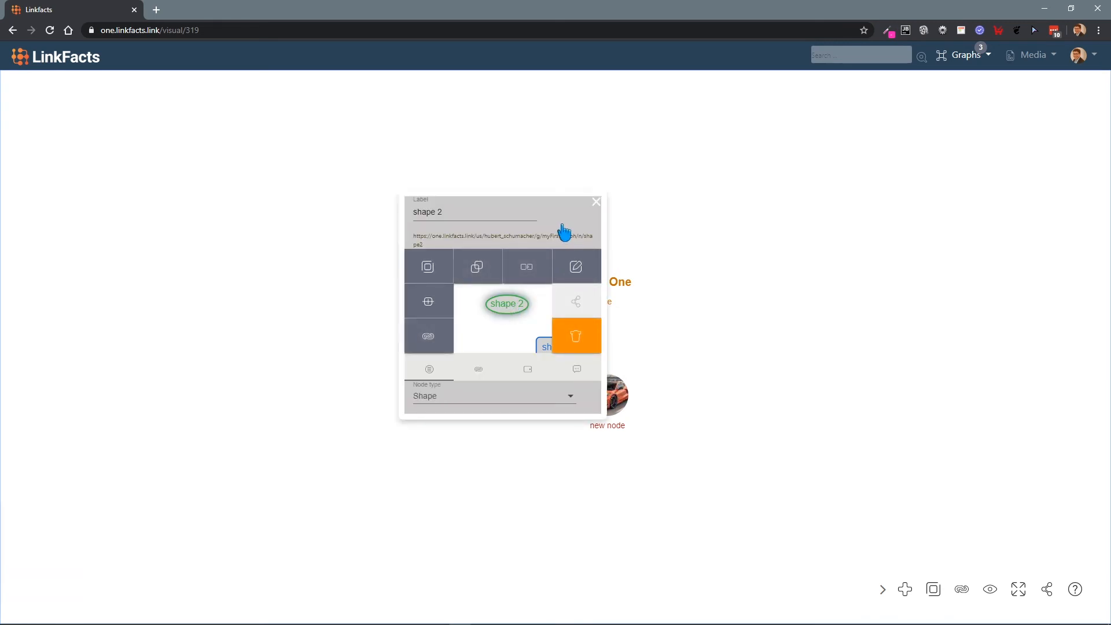
left_click(576, 272)
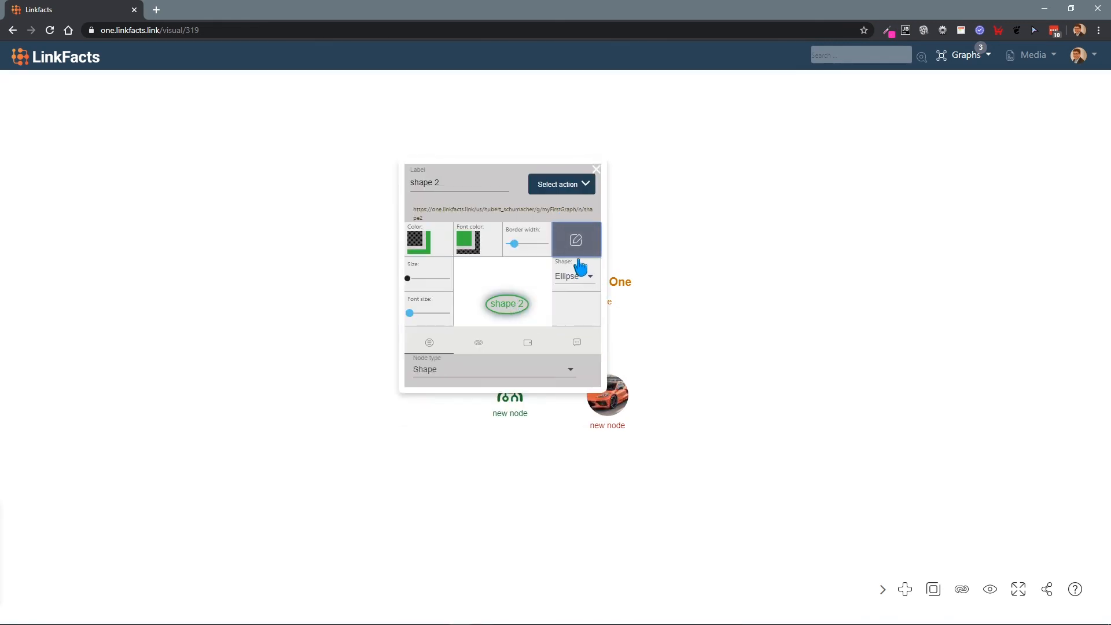
left_click(571, 184)
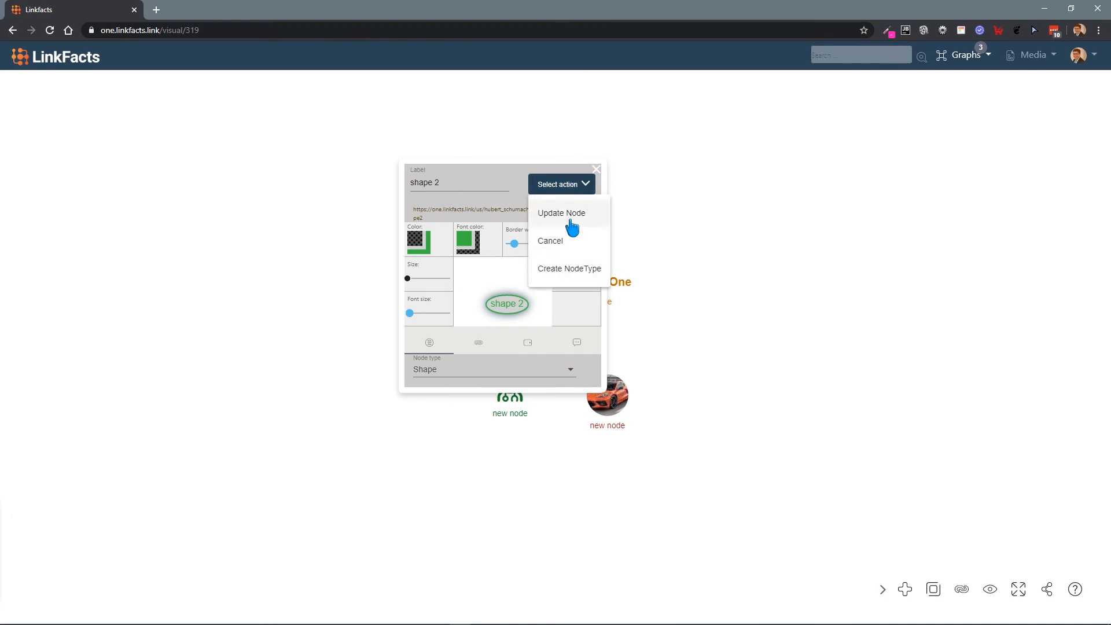
left_click(564, 270)
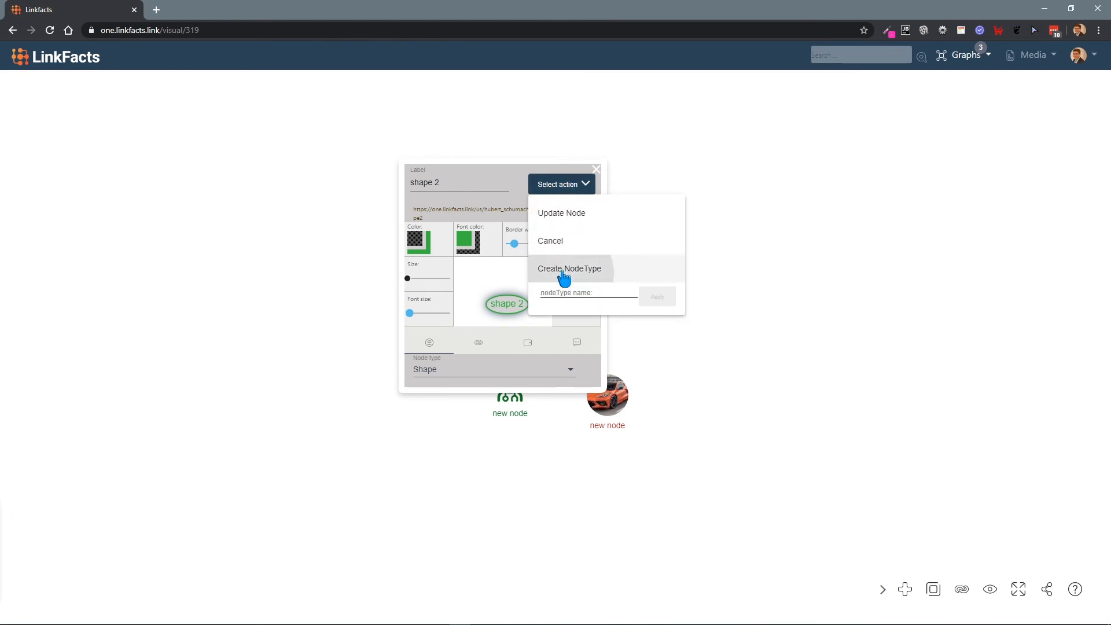
left_click(580, 297)
type("ellipses")
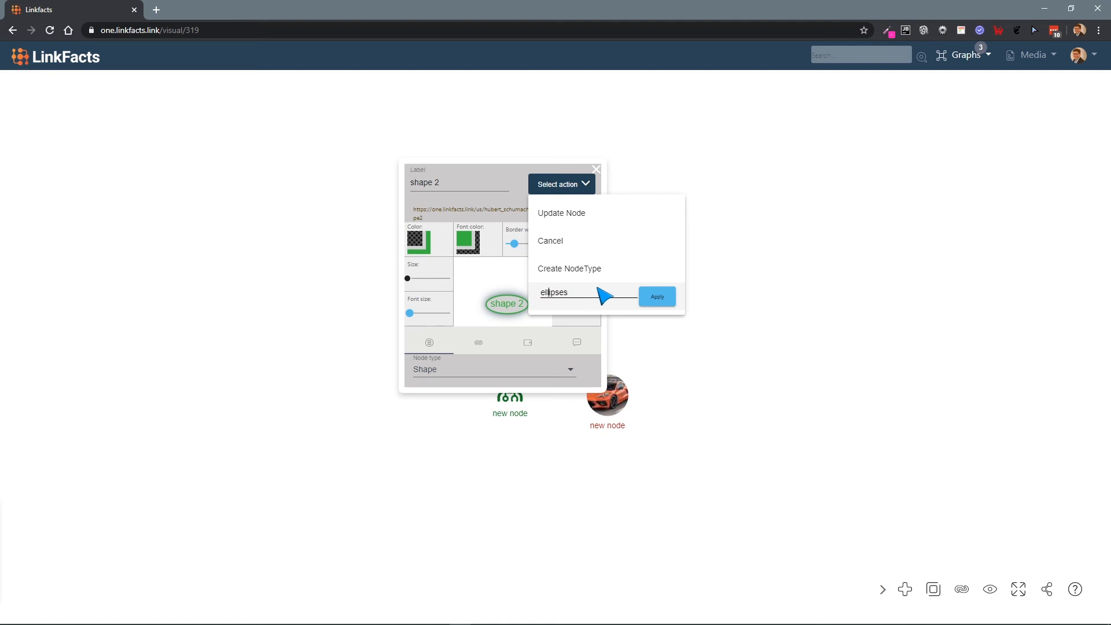
left_click(649, 297)
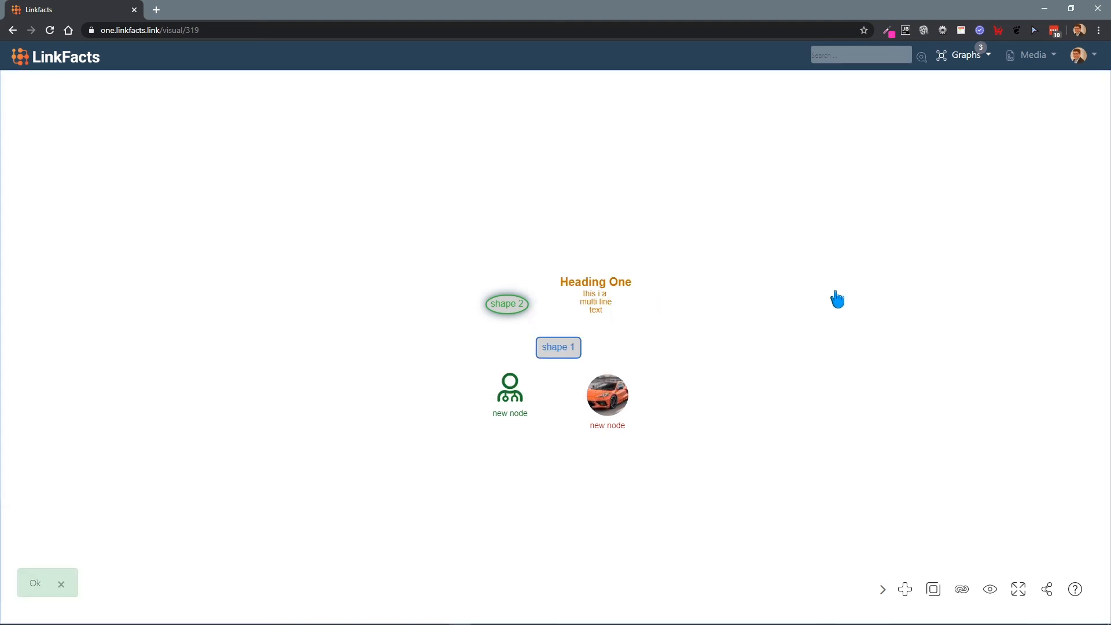
Step: Add a node of the custom type ellipses with the label "ellipse 2" to "my first graph"
double_click(779, 291)
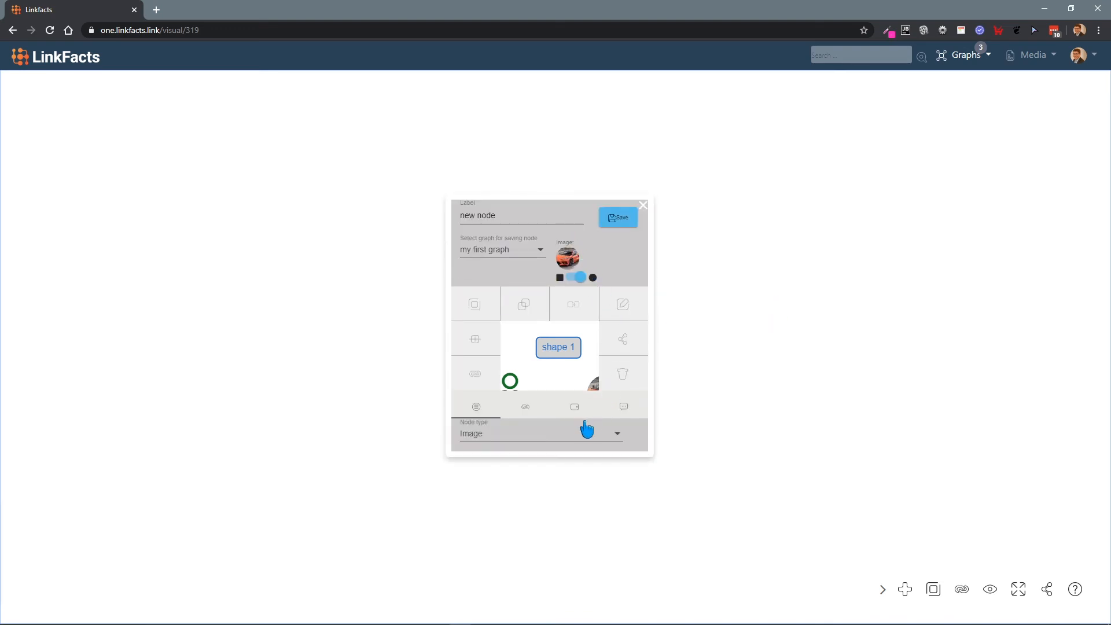
left_click(559, 435)
scroll(556, 423, "up", 1)
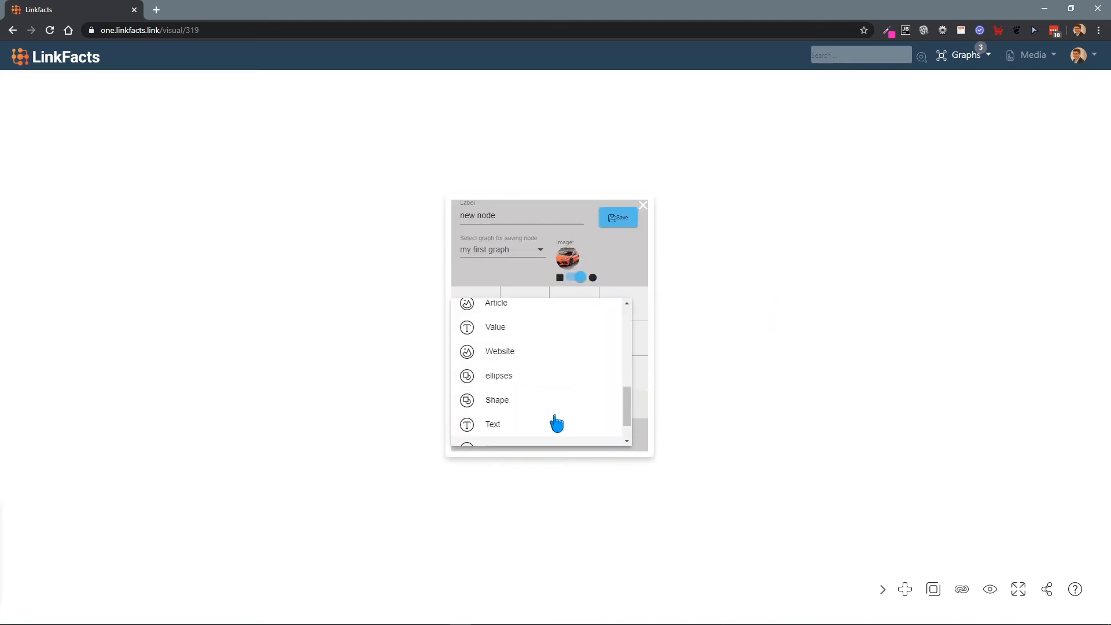
left_click(498, 377)
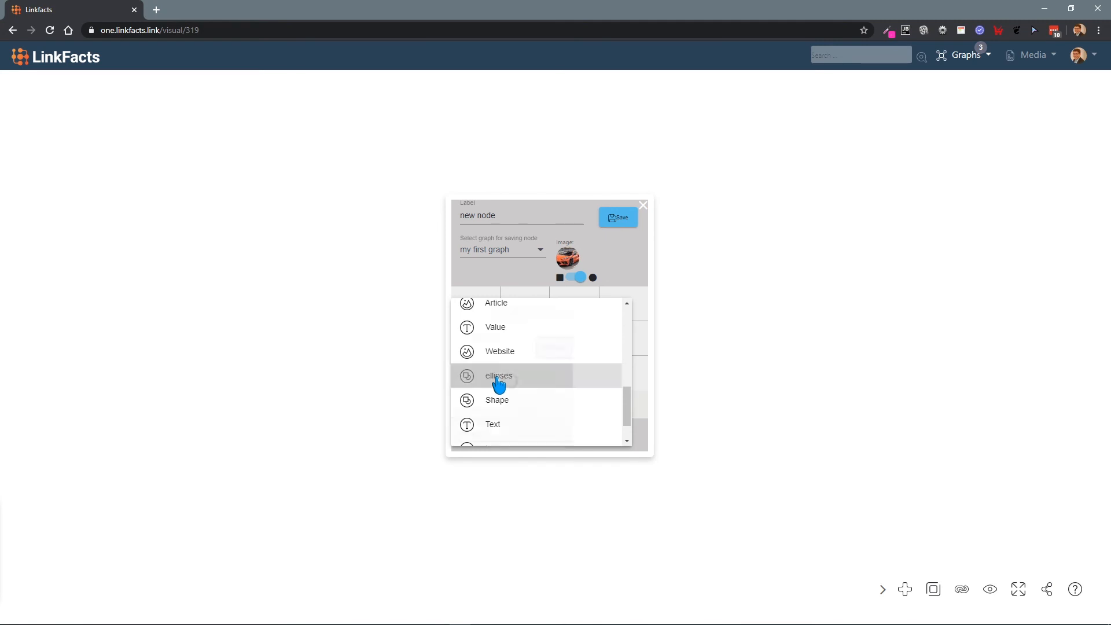
left_click(535, 258)
key("ctrl+a")
type("ellipse 2")
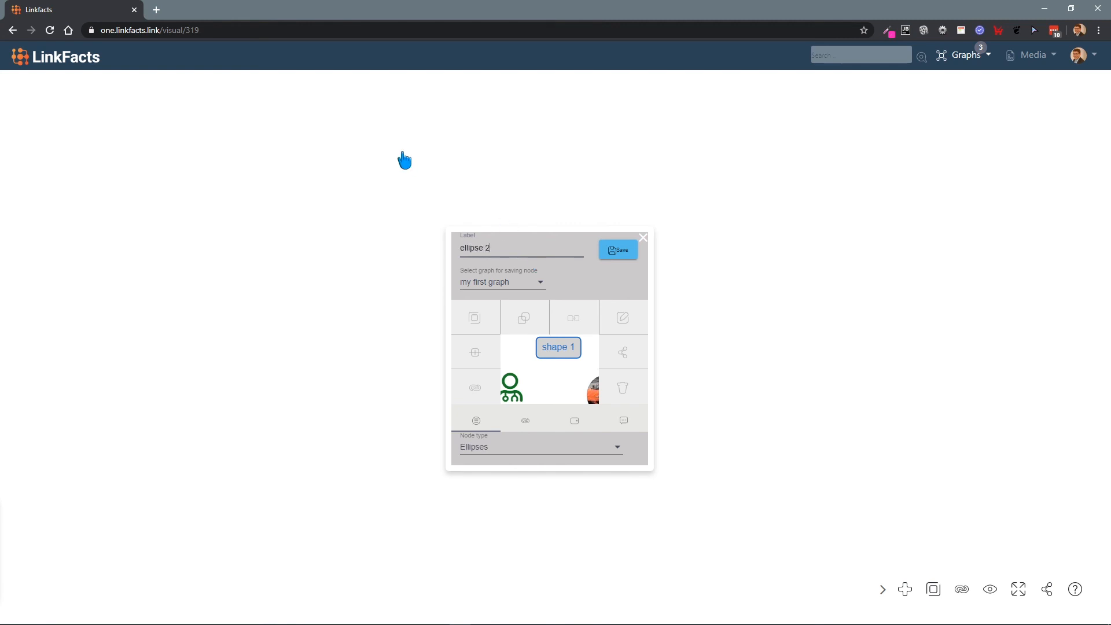
left_click(628, 253)
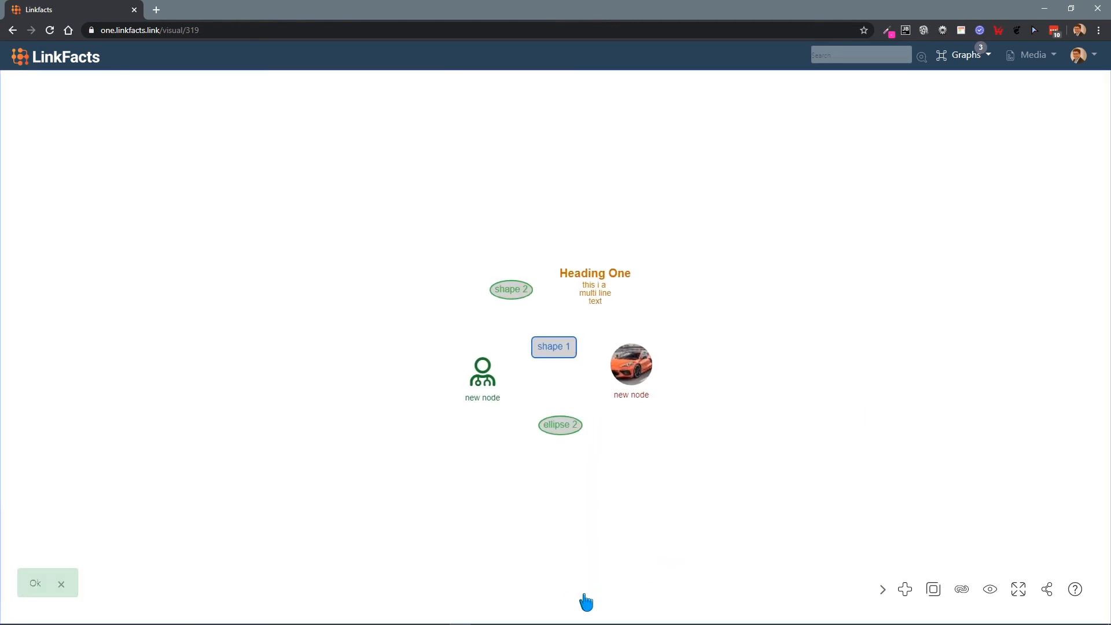